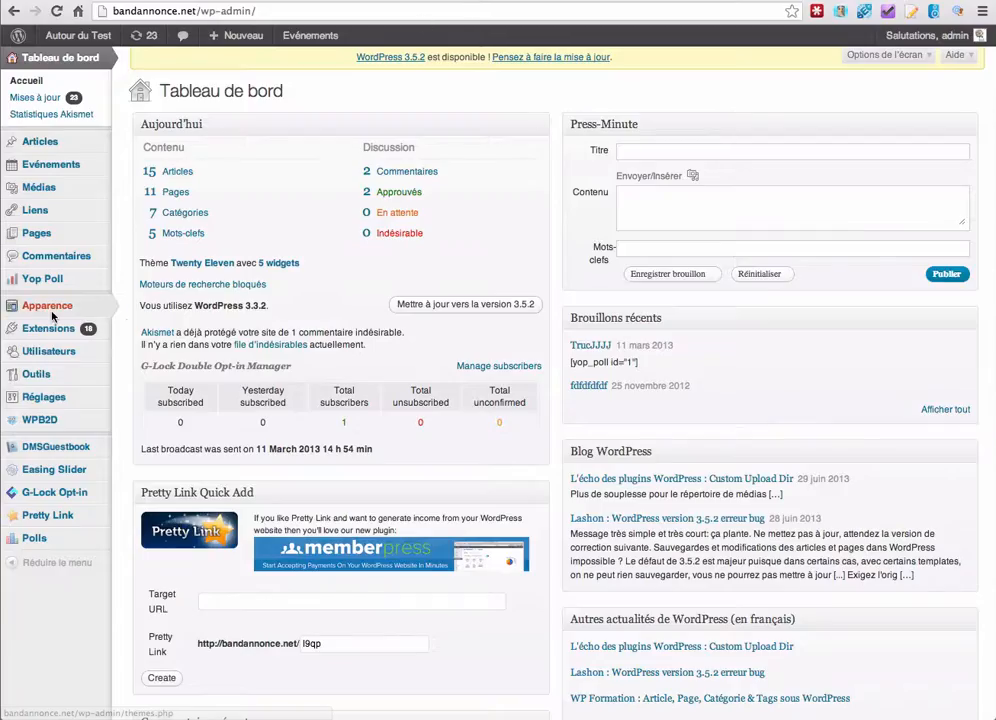
# - Search the WordPress plugin installer for SlickQuiz
pyautogui.moveTo(48, 328)
pyautogui.click(140, 345)
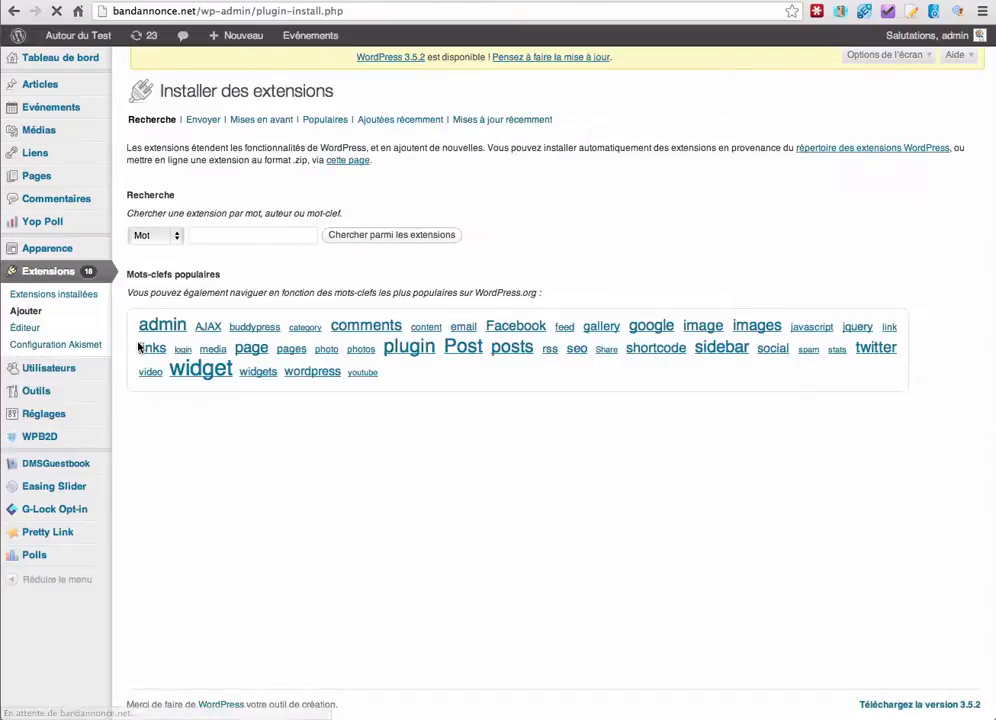
pyautogui.click(213, 238)
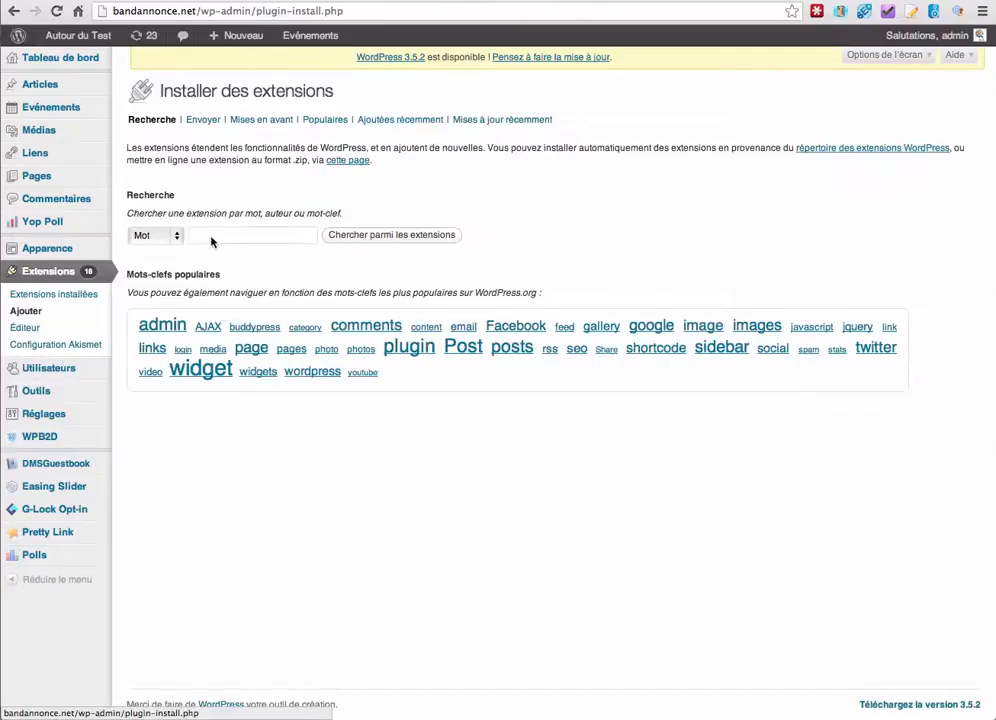
pyautogui.write('SlickQuiz')
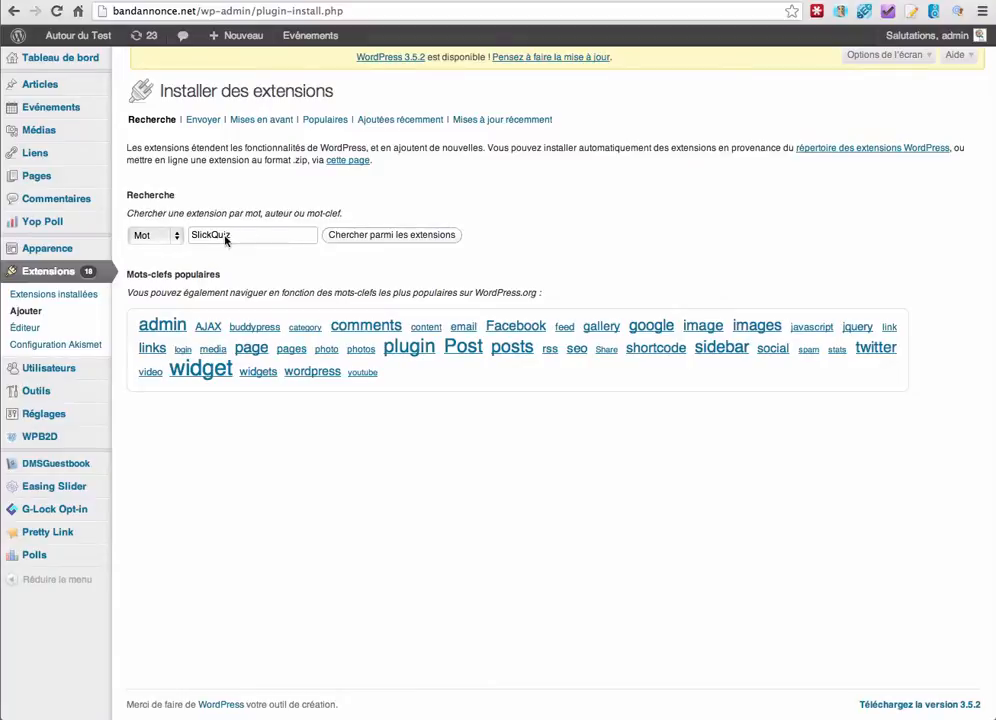
pyautogui.click(359, 238)
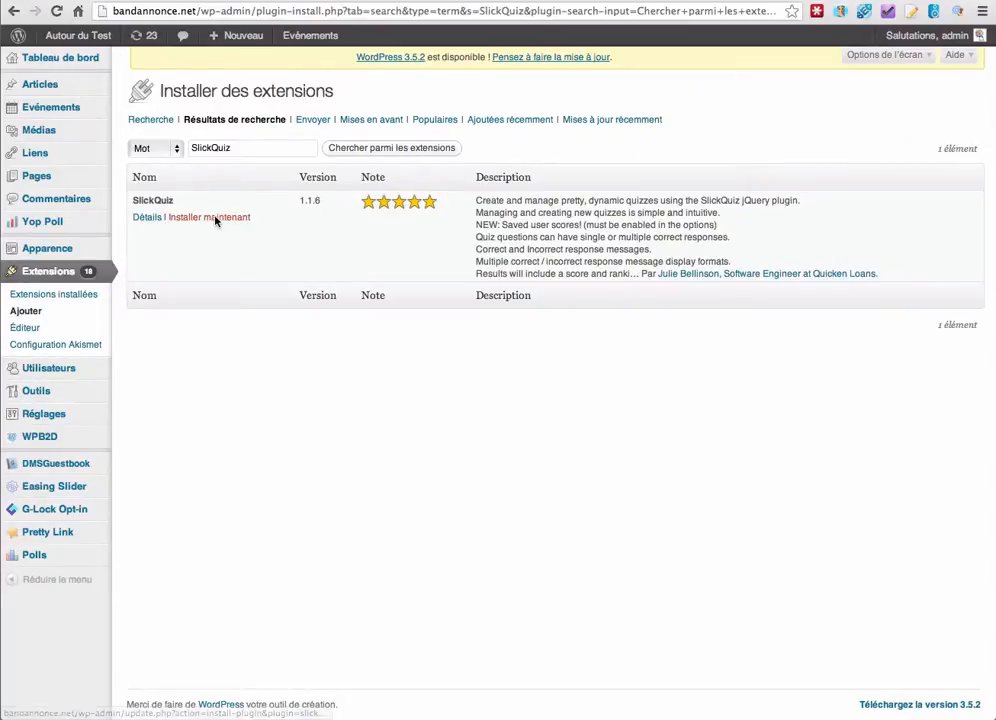
# - Install the SlickQuiz plugin from the search results and activate it
pyautogui.click(213, 218)
pyautogui.click(852, 224)
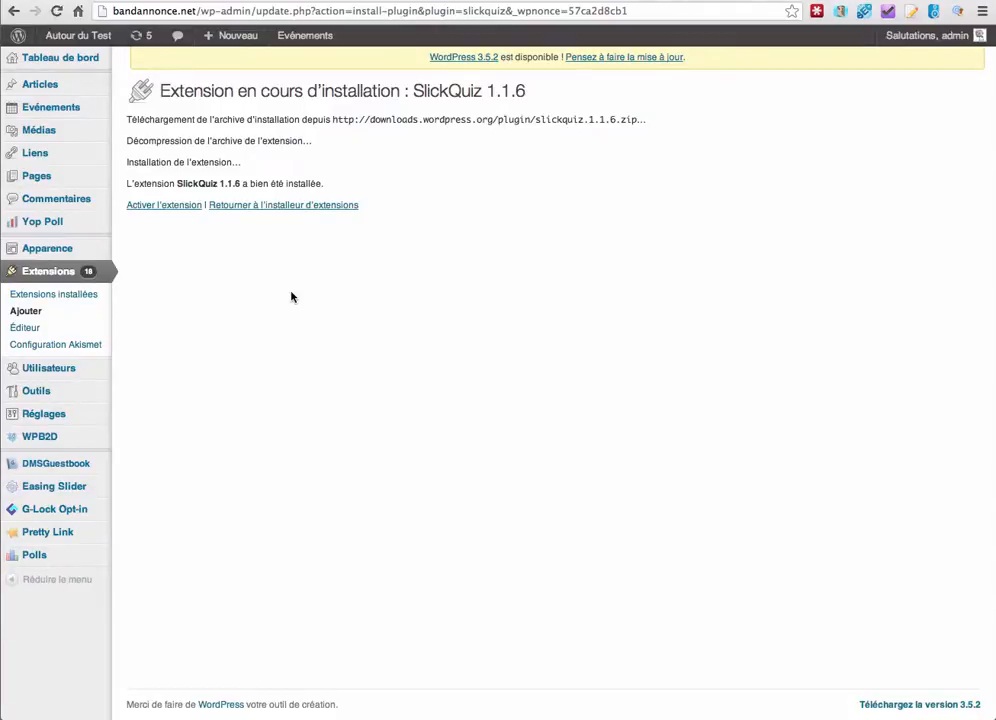
pyautogui.click(165, 208)
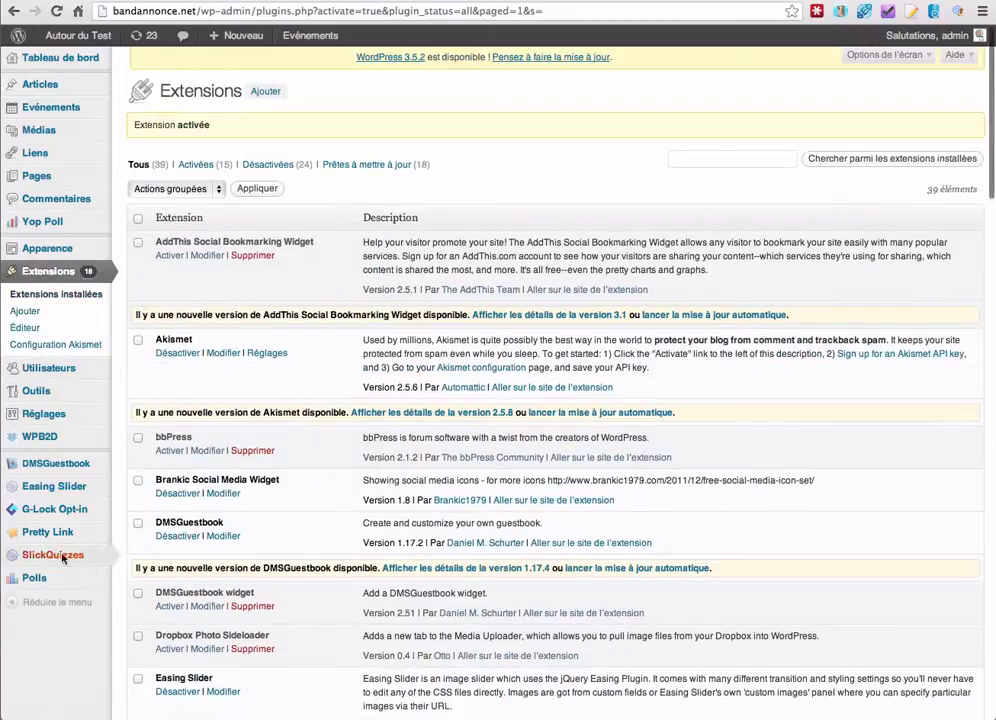
# - Start a new quiz in SlickQuizzes and name it "Test Quizz"
pyautogui.click(30, 556)
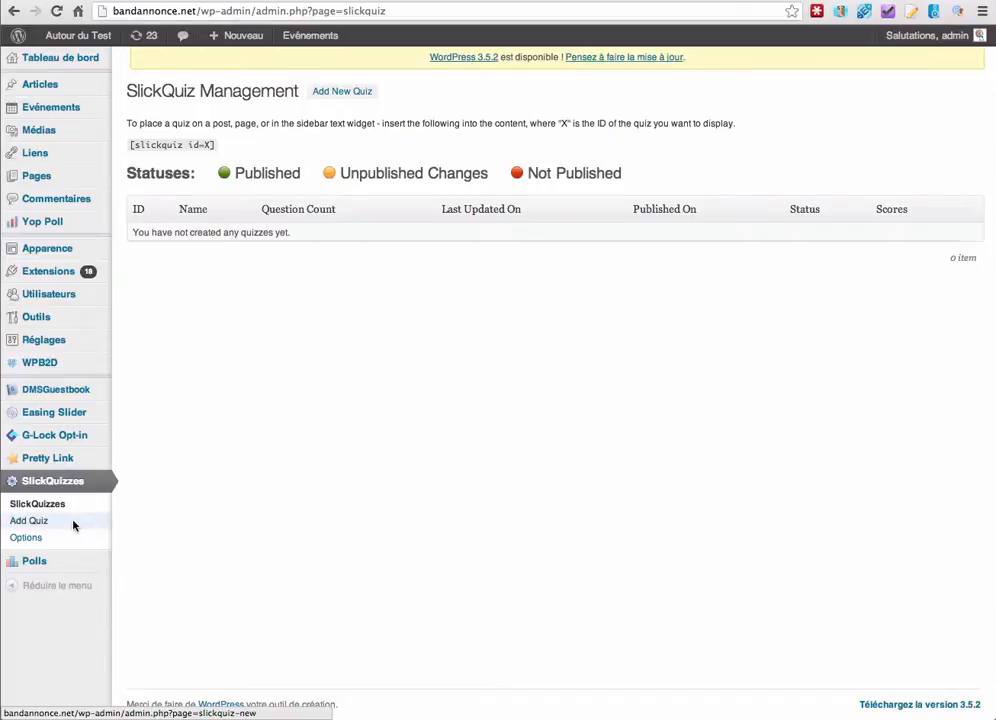
pyautogui.click(43, 521)
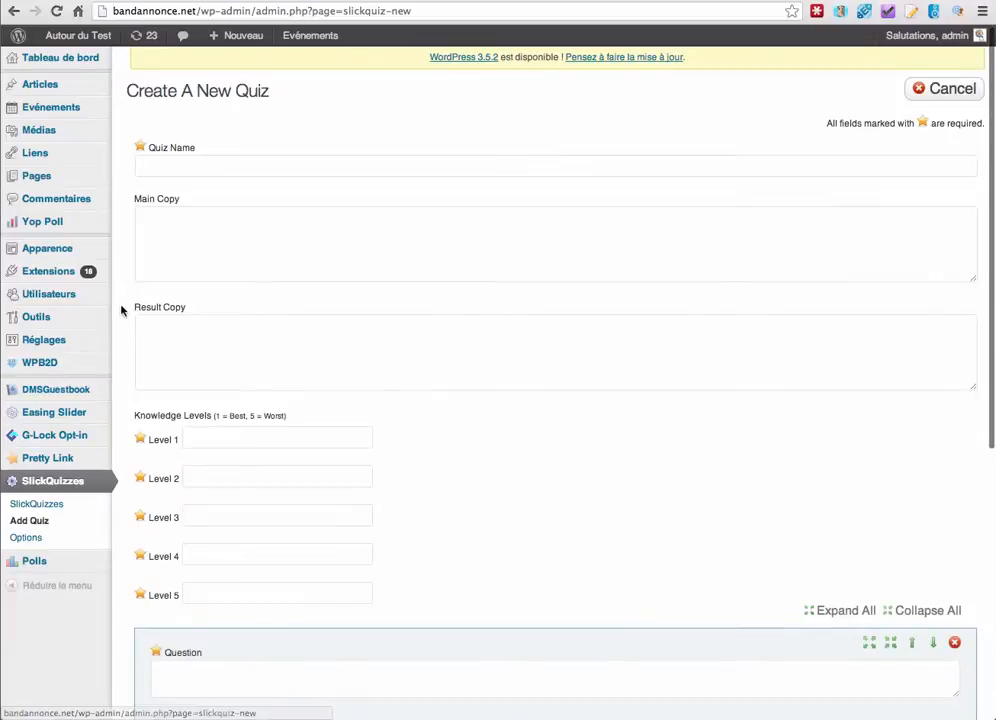
pyautogui.click(212, 173)
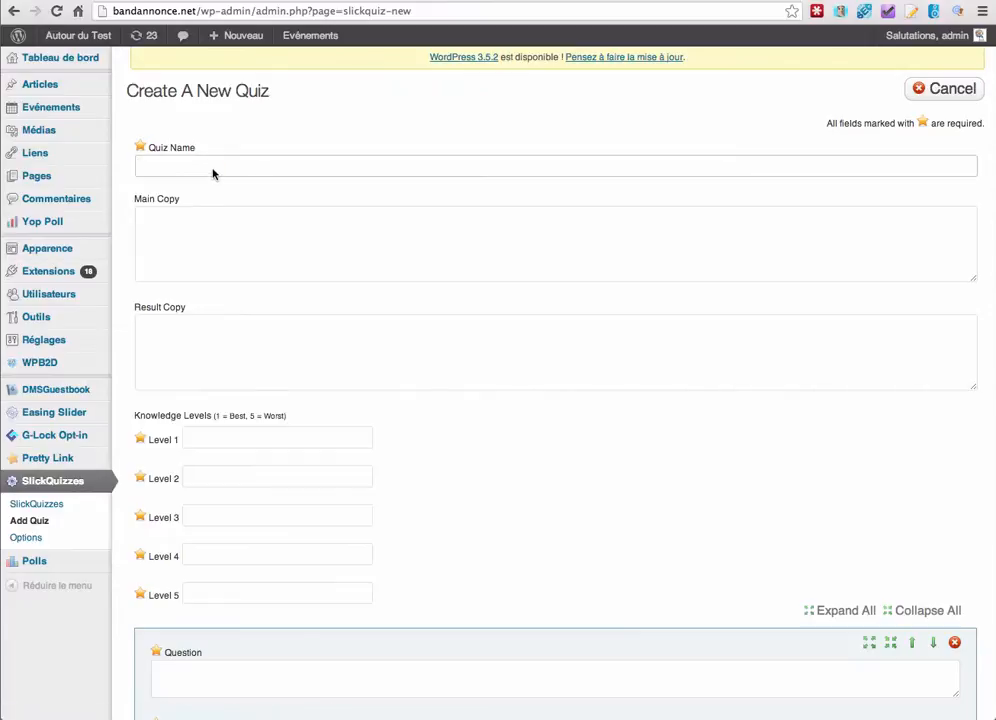
pyautogui.write('Test Quizz')
# - Set the quiz's main copy to "Bienvenue chers lecteurs !" and its result copy to "Merci et à bientôt..."
pyautogui.click(197, 241)
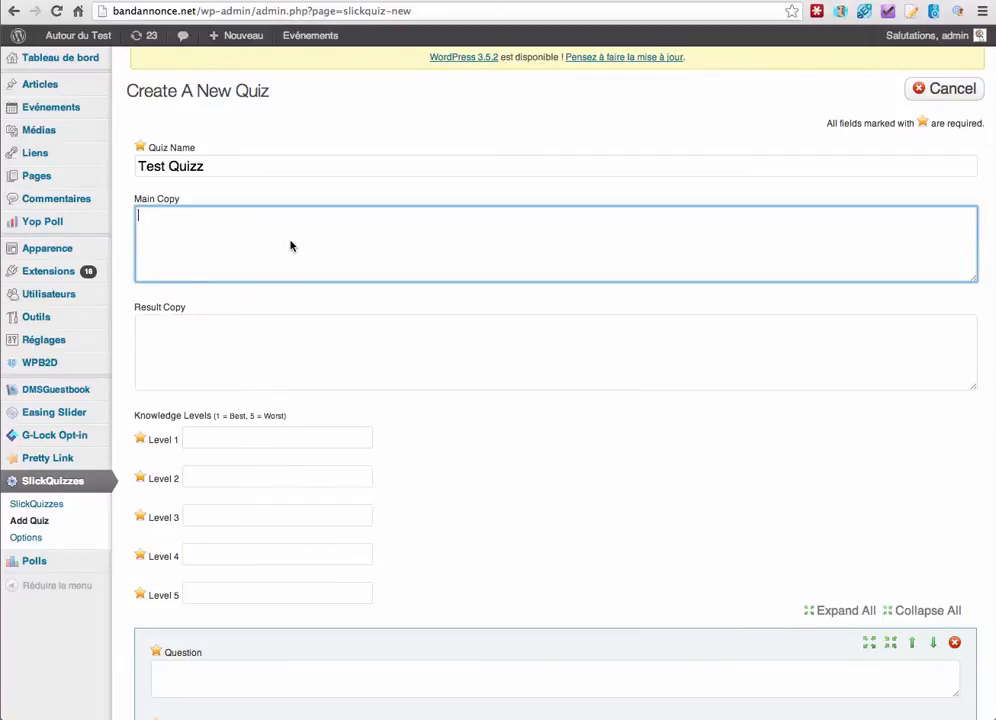
pyautogui.write('Bienvenue')
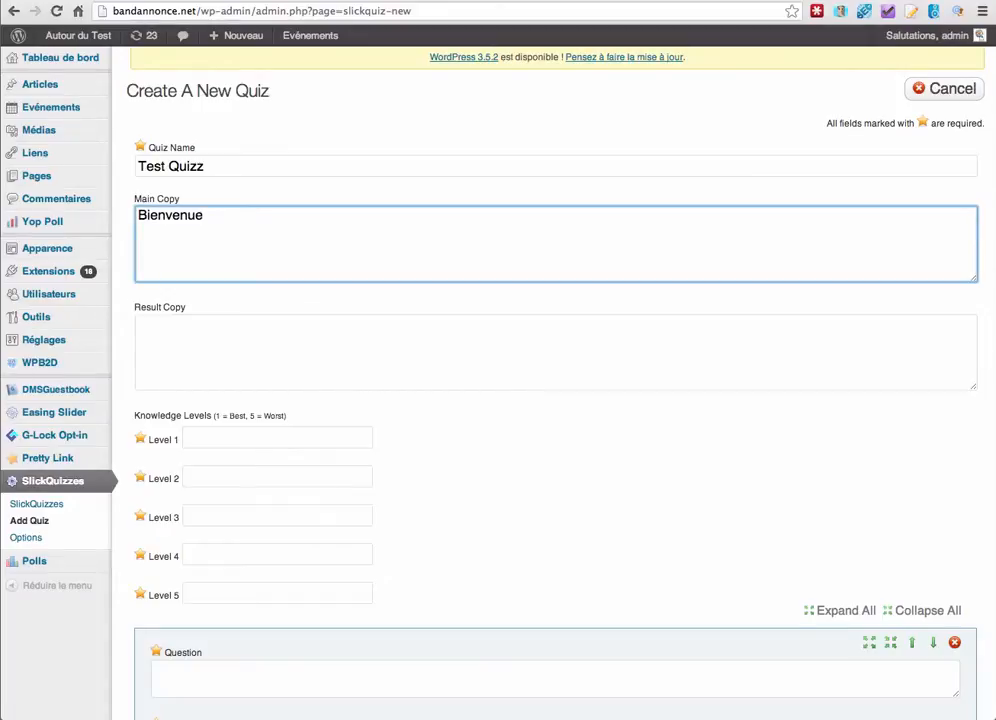
pyautogui.write(' chers lecteur')
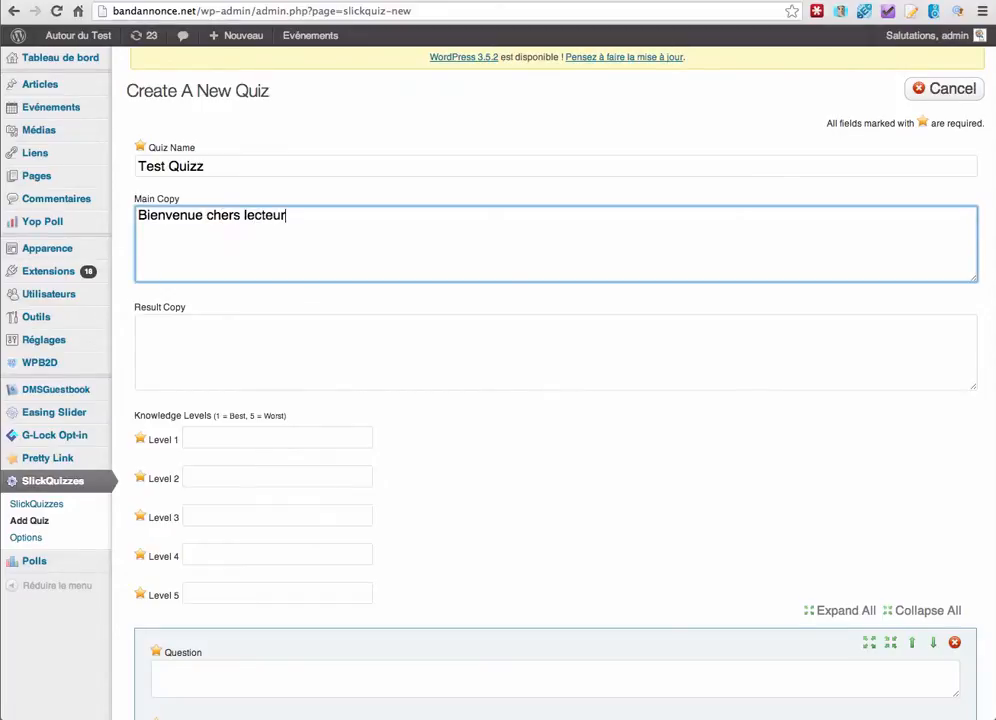
pyautogui.write('s !')
pyautogui.click(224, 347)
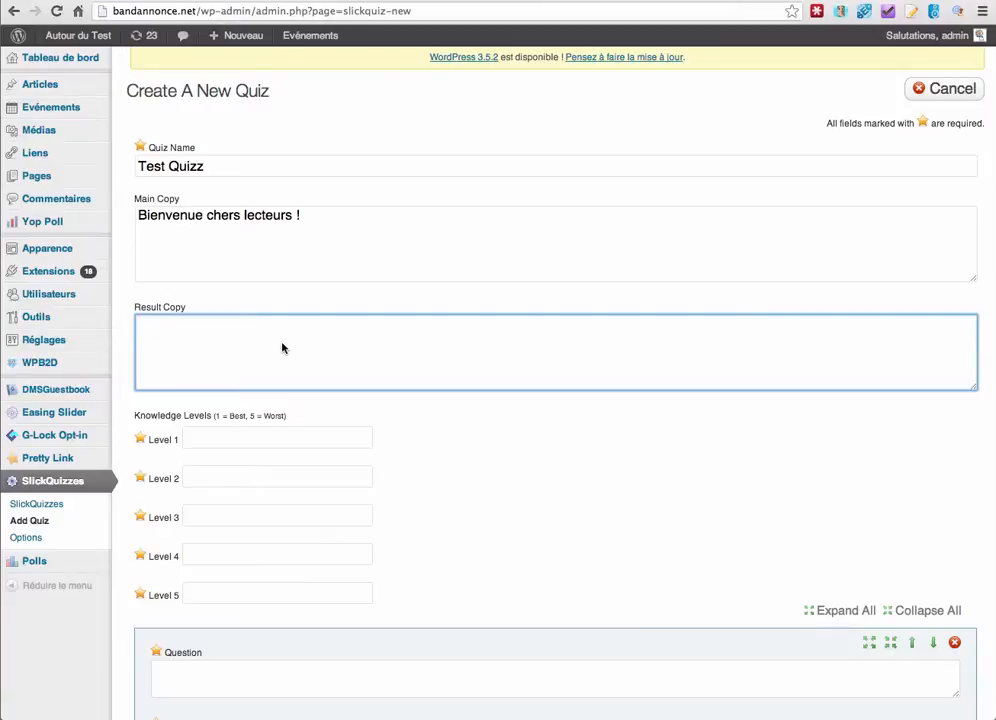
pyautogui.write('Merci et à bientôt')
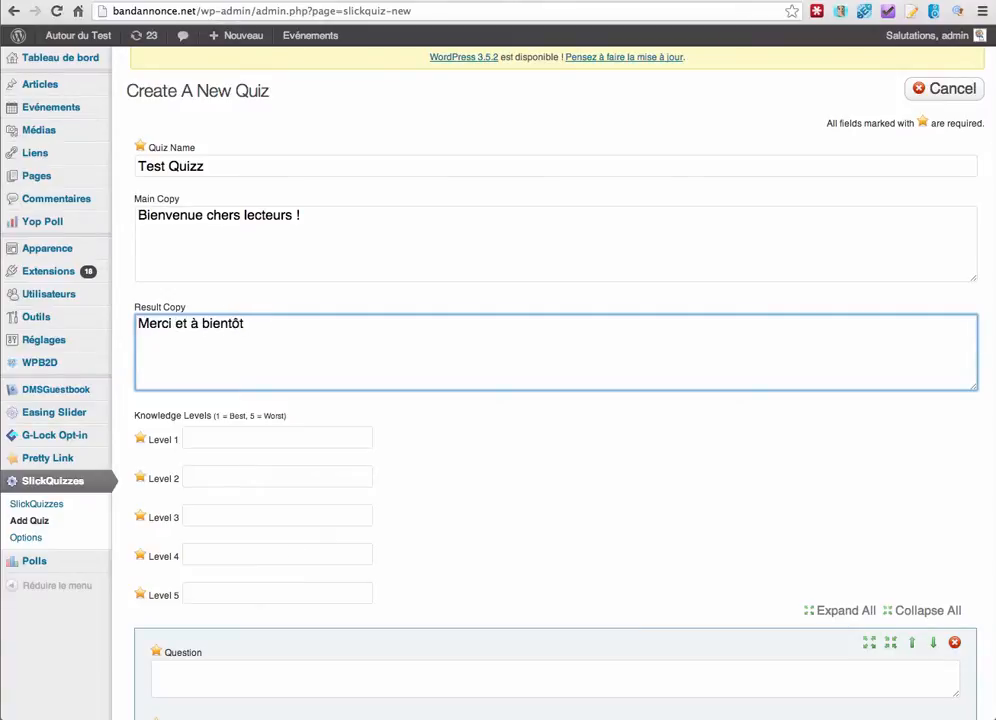
pyautogui.write('...')
pyautogui.press('Tab')
# - Set knowledge level 1 to "Félicitation, t'es le meilleur !" and level 2 to "Bravo !"
pyautogui.scroll(-3, 288, 346)
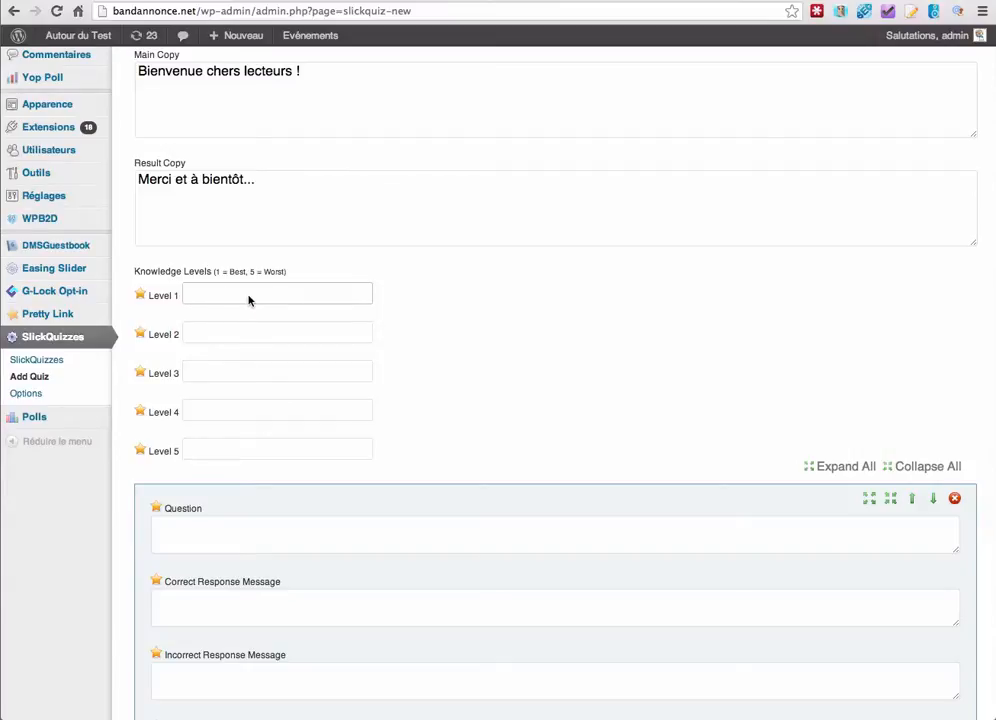
pyautogui.write("Félicitation, t'es le meilleur")
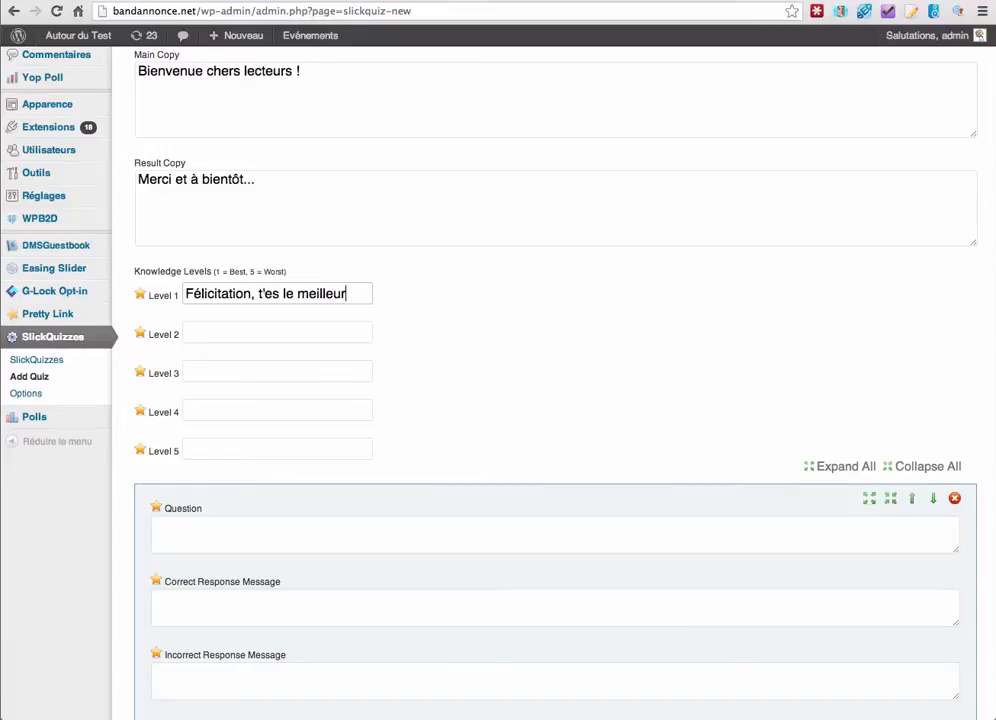
pyautogui.write(' !')
pyautogui.press('Tab')
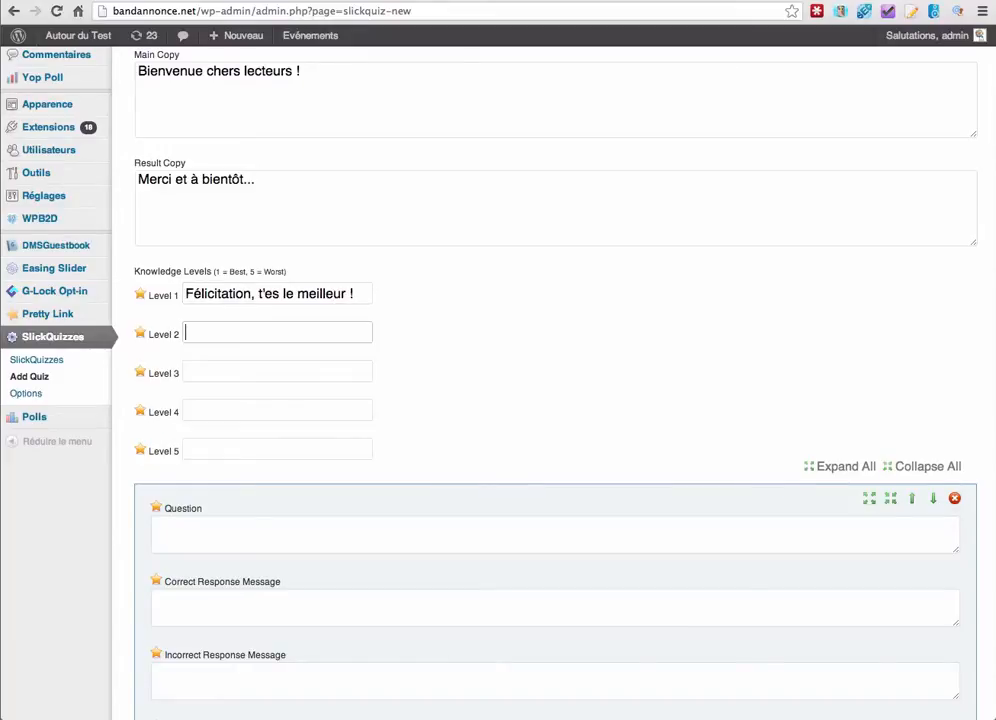
pyautogui.write('Bravo !')
pyautogui.press('Tab')
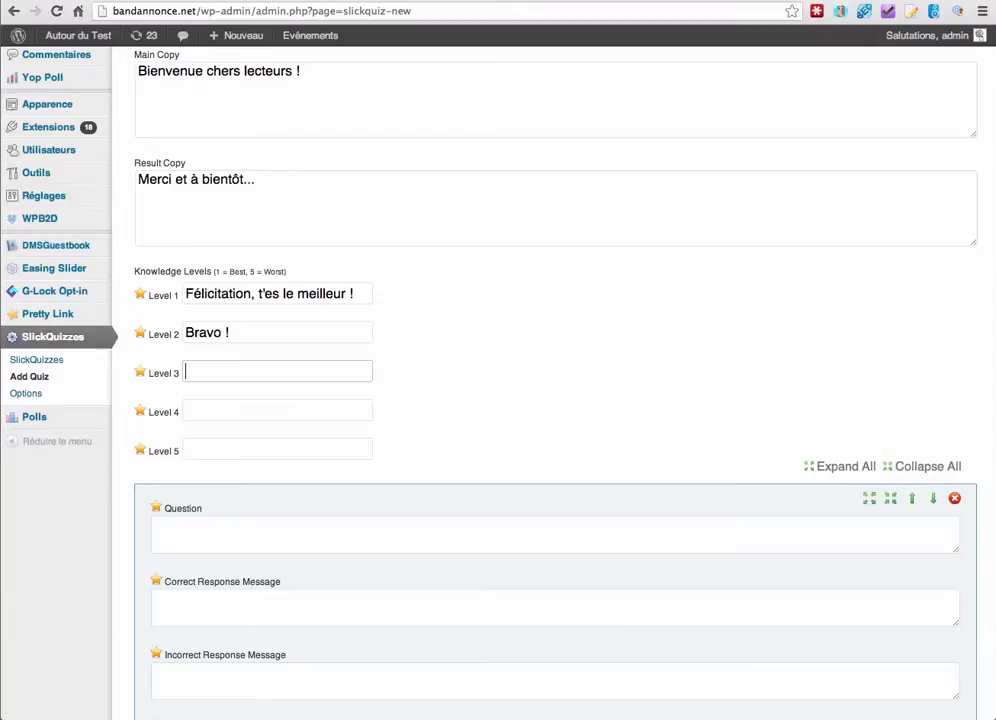
# - Set knowledge level 3 to "C'est bien...", level 4 to "Peut mieux faire !" and level 5 to "Dommage..."
pyautogui.write("C'est bien...")
pyautogui.click(277, 410)
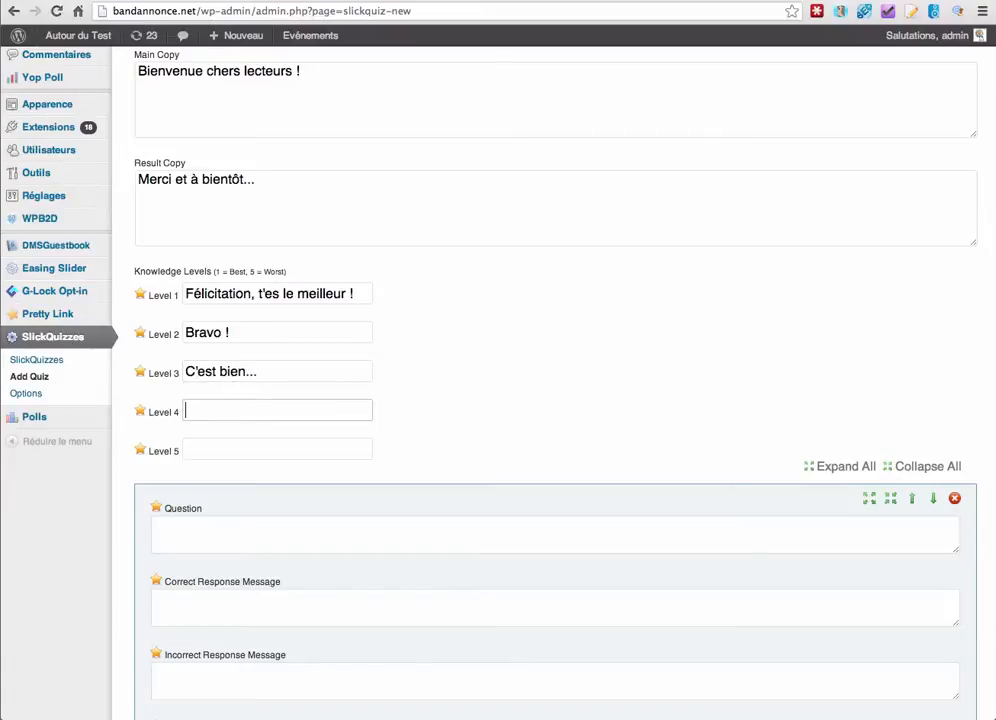
pyautogui.write('Peut mieux faire !')
pyautogui.press('Tab')
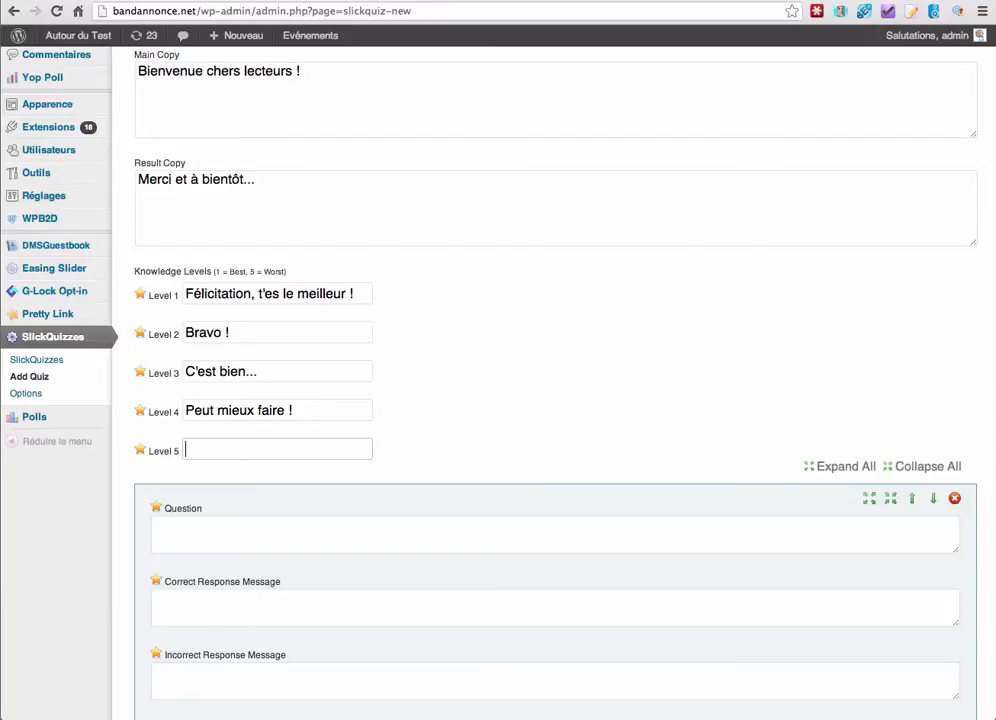
pyautogui.write('Dommage...')
# - Enter "Qui est l'auteur du blog Autour du Tuto" as the first quiz question
pyautogui.scroll(-5, 407, 289)
pyautogui.click(212, 348)
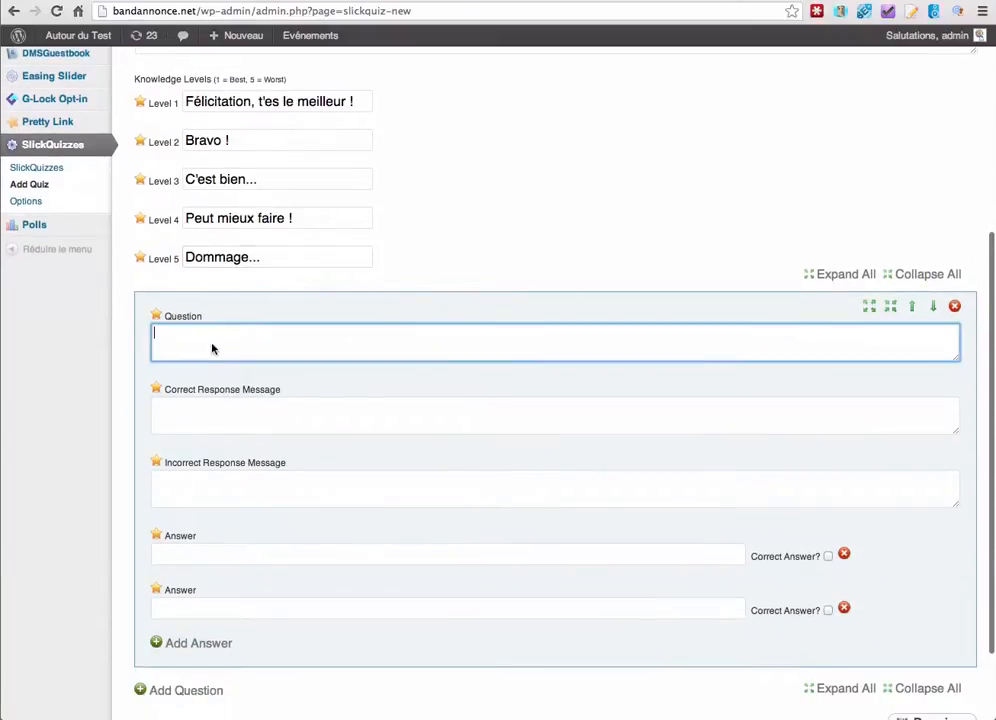
pyautogui.scroll(-2, 391, 293)
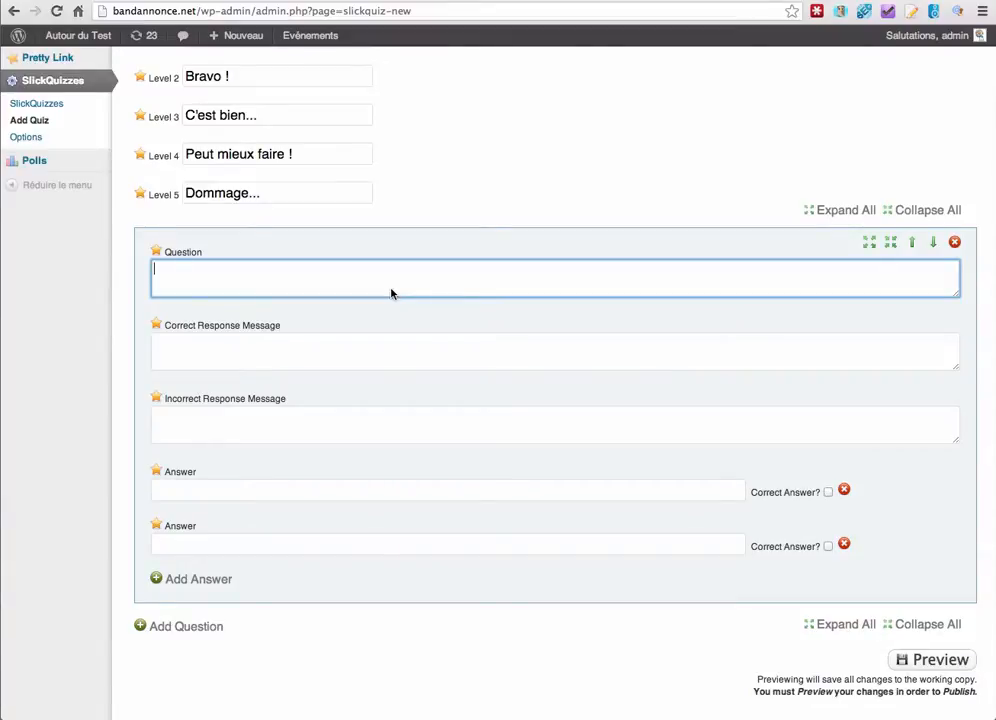
pyautogui.write("Qui est l'auteur ")
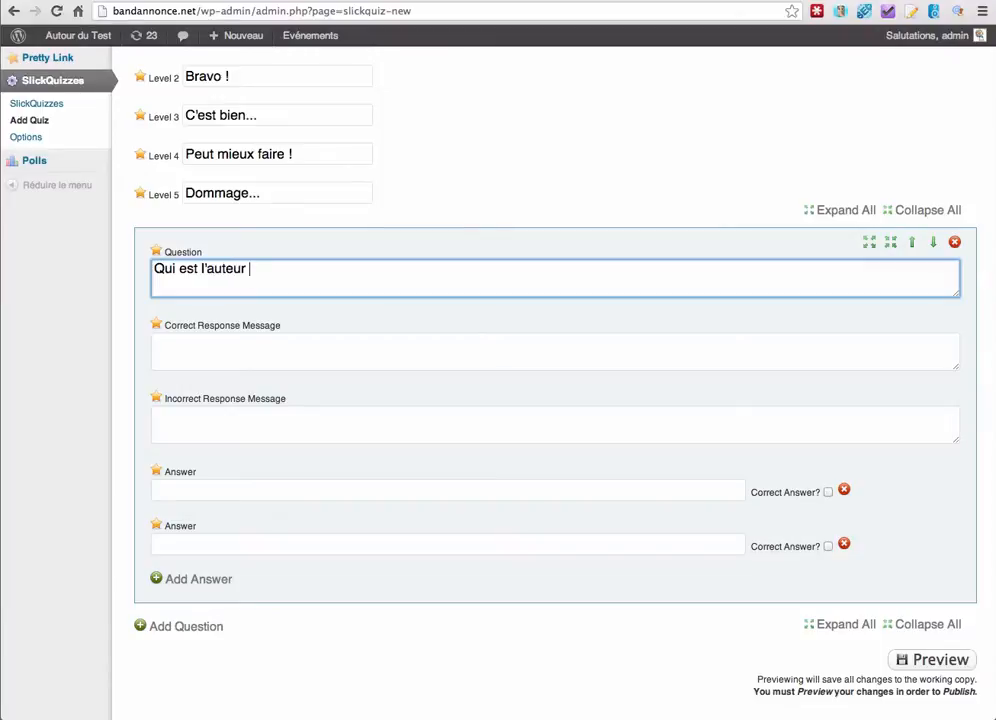
pyautogui.write('du blog Auto')
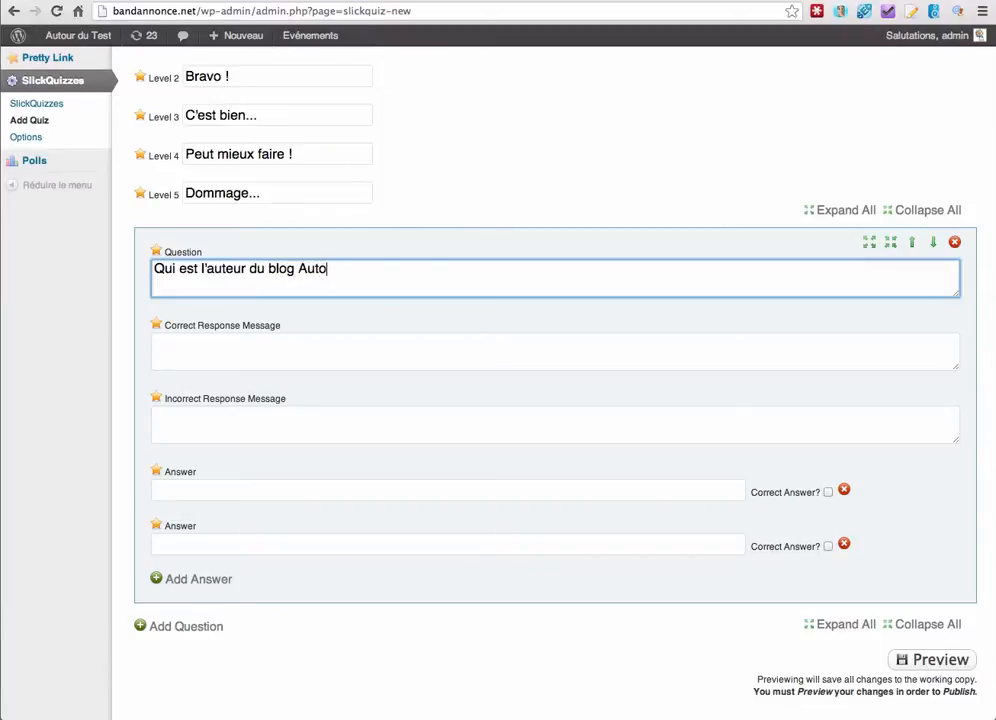
pyautogui.write('ur du Tuto')
pyautogui.press('Tab')
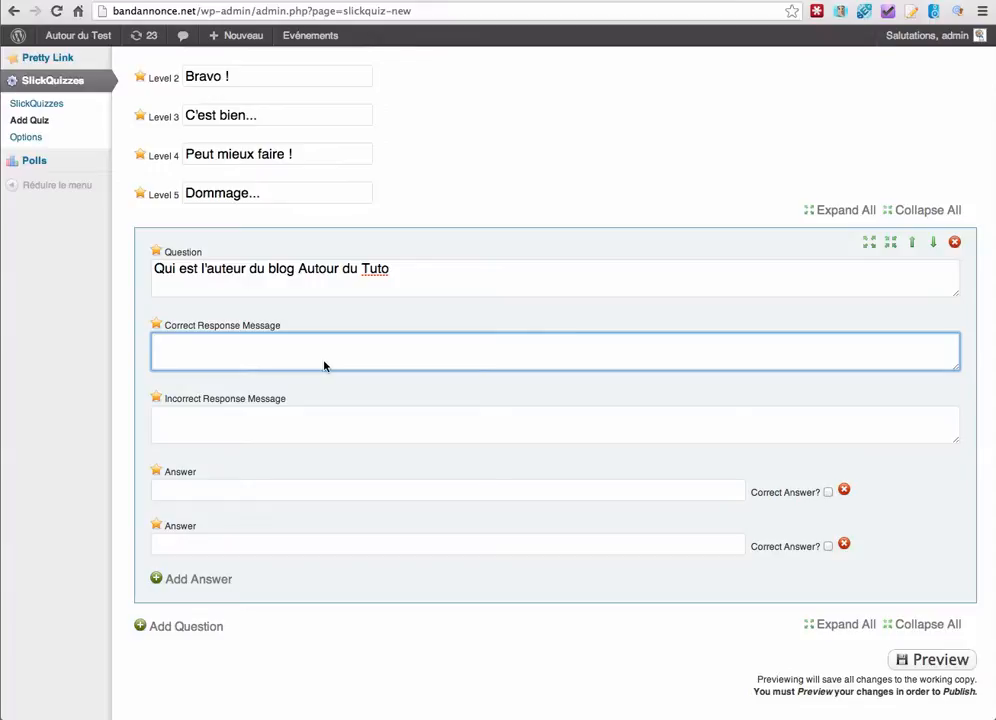
# - Set the question's correct response message to "Correct" and its incorrect response message to "Faux !"
pyautogui.write('Correct')
pyautogui.press('Tab')
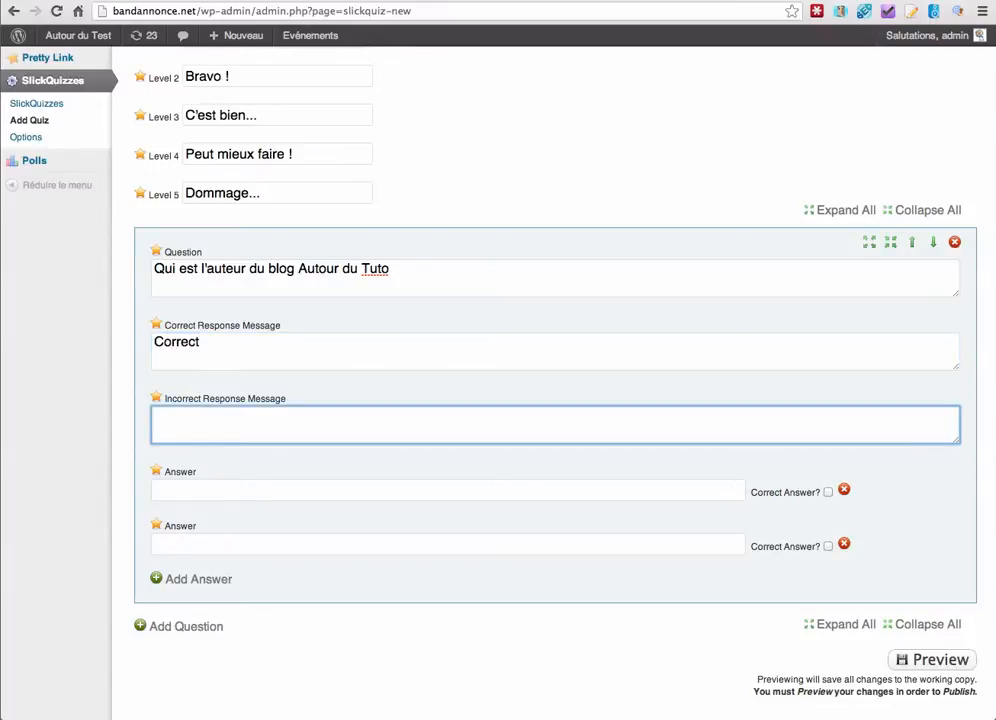
pyautogui.write('Faux !')
# - Fill the question's two answers with candidate authors' first names and mark the second one as correct
pyautogui.scroll(-2, 350, 420)
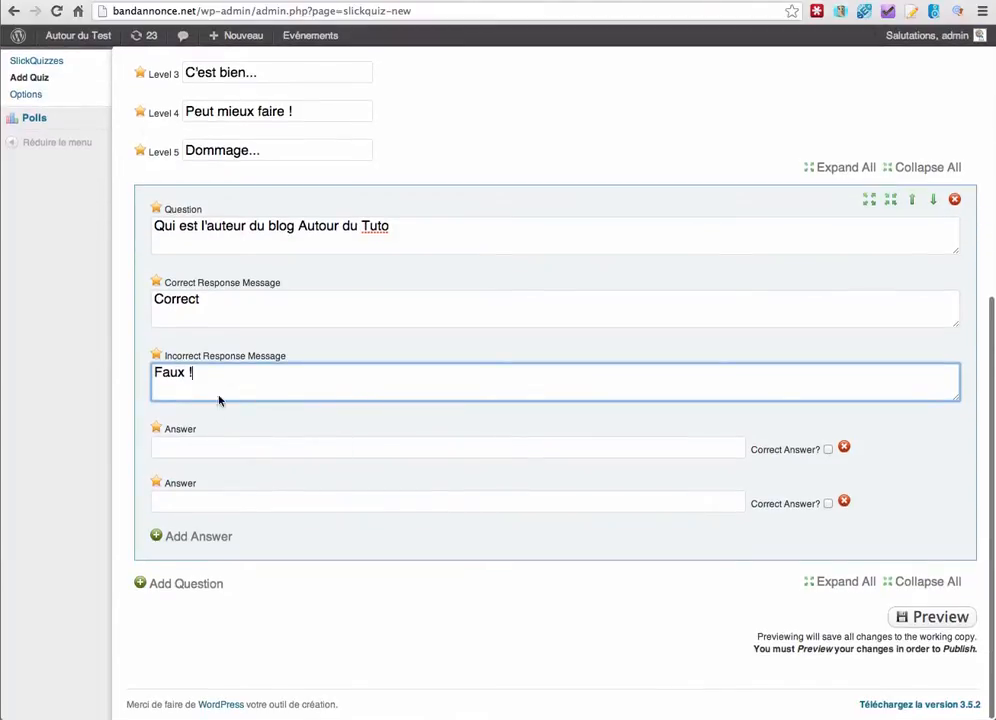
pyautogui.click(204, 450)
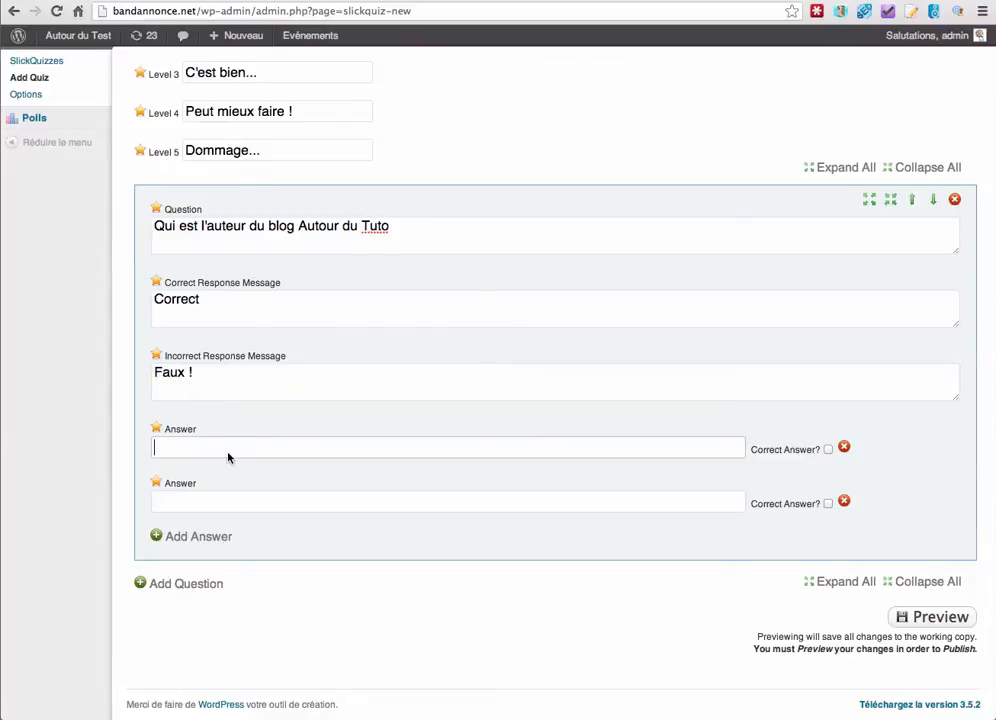
pyautogui.write('Jérôme')
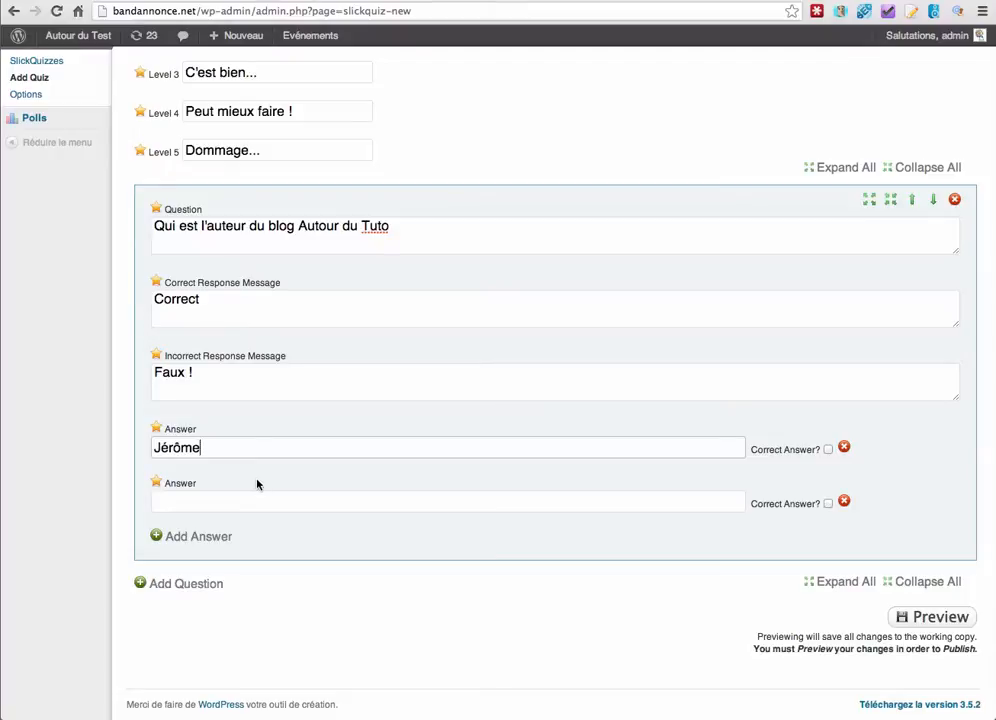
pyautogui.click(214, 497)
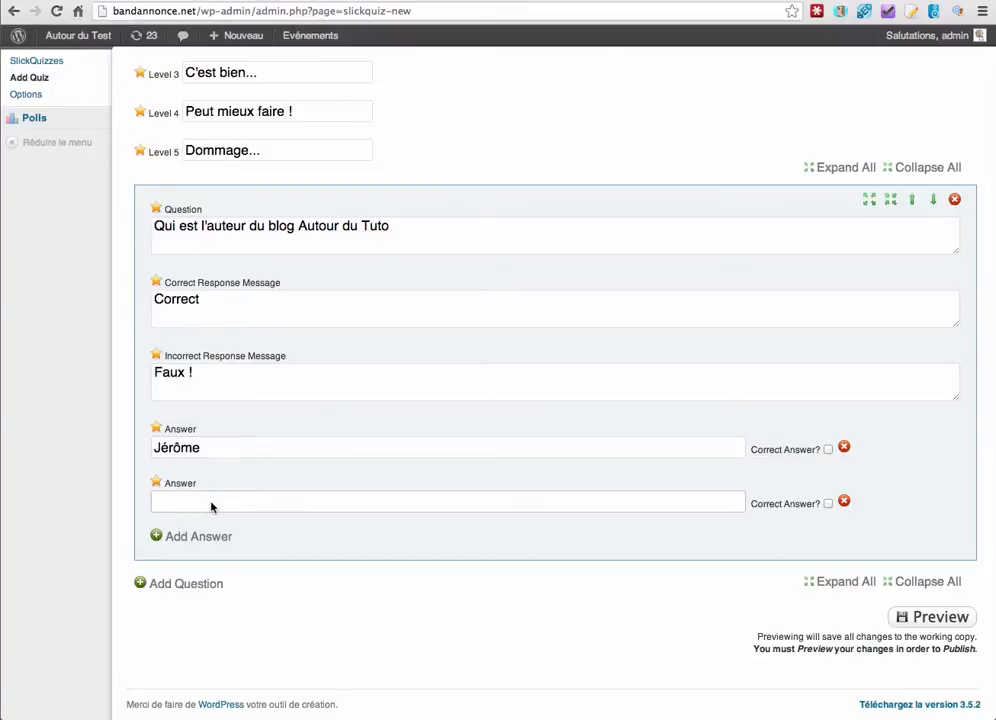
pyautogui.write("C'")
pyautogui.write('éd')
pyautogui.write('ric')
pyautogui.click(827, 504)
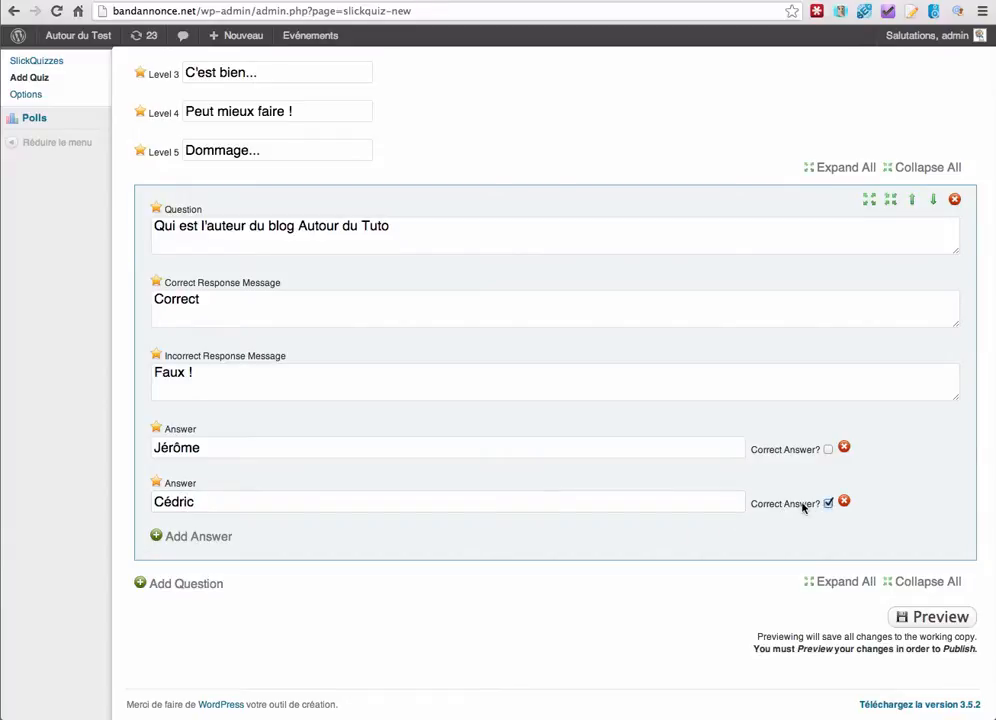
# - Add a third and a fourth answer to the question, each with another first name, leaving both unmarked as correct
pyautogui.click(176, 541)
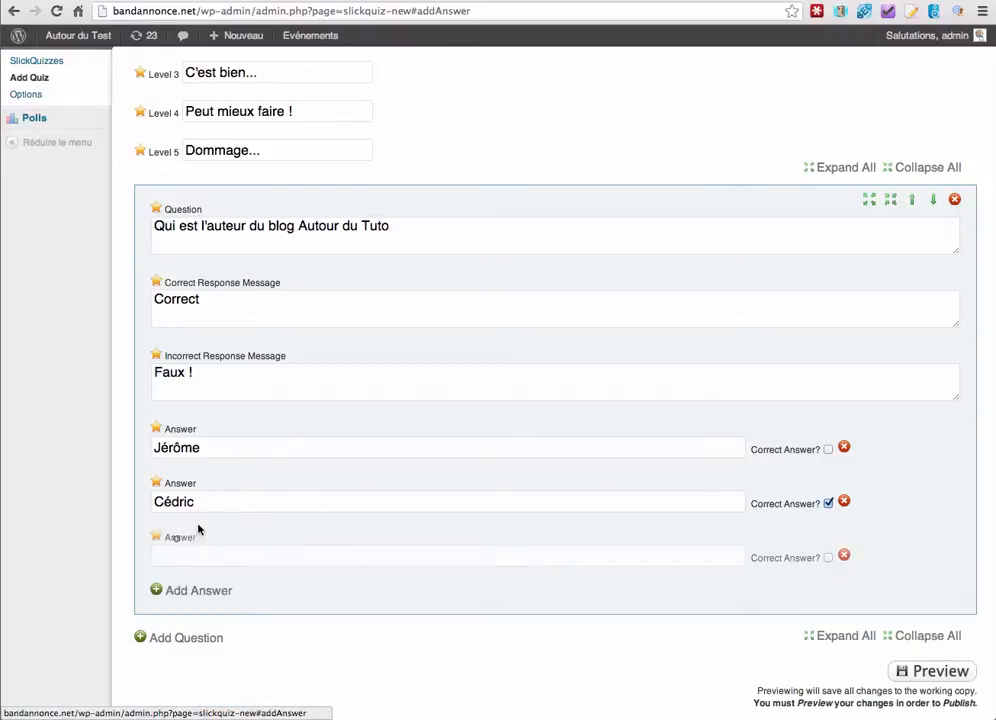
pyautogui.click(194, 560)
pyautogui.write('D')
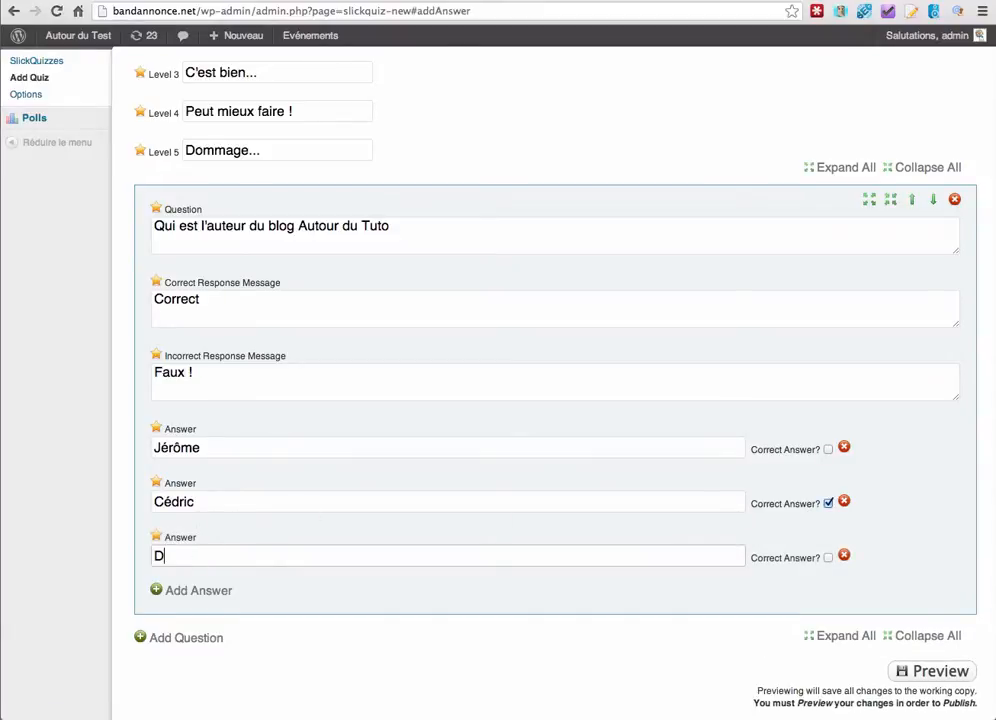
pyautogui.write('amien')
pyautogui.click(175, 590)
pyautogui.click(265, 601)
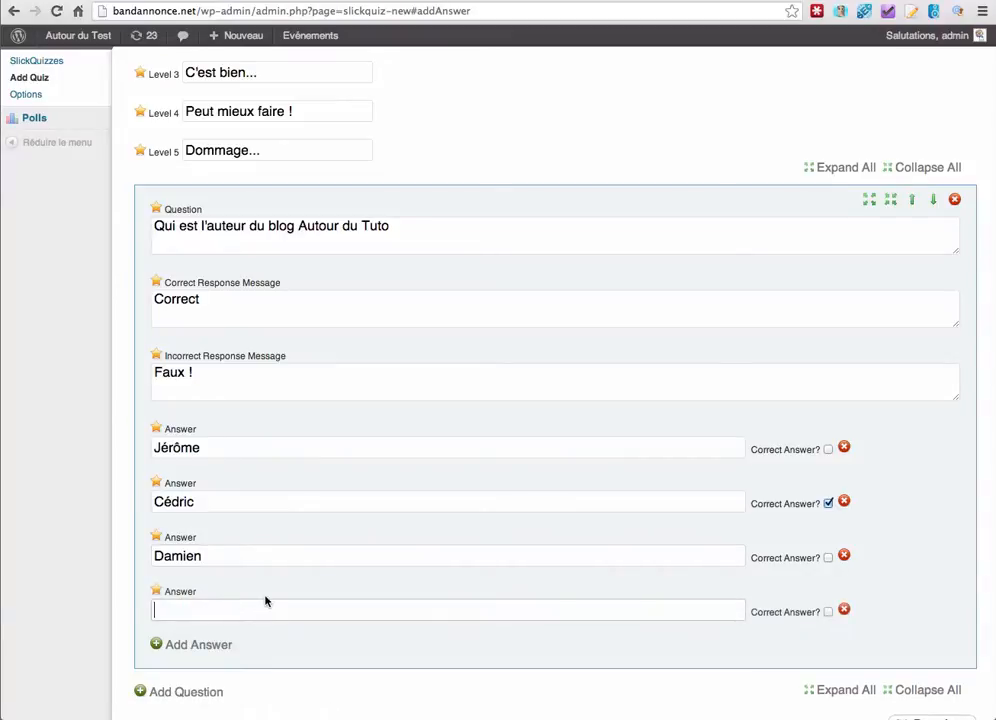
pyautogui.write('Patrick')
pyautogui.scroll(-2, 410, 510)
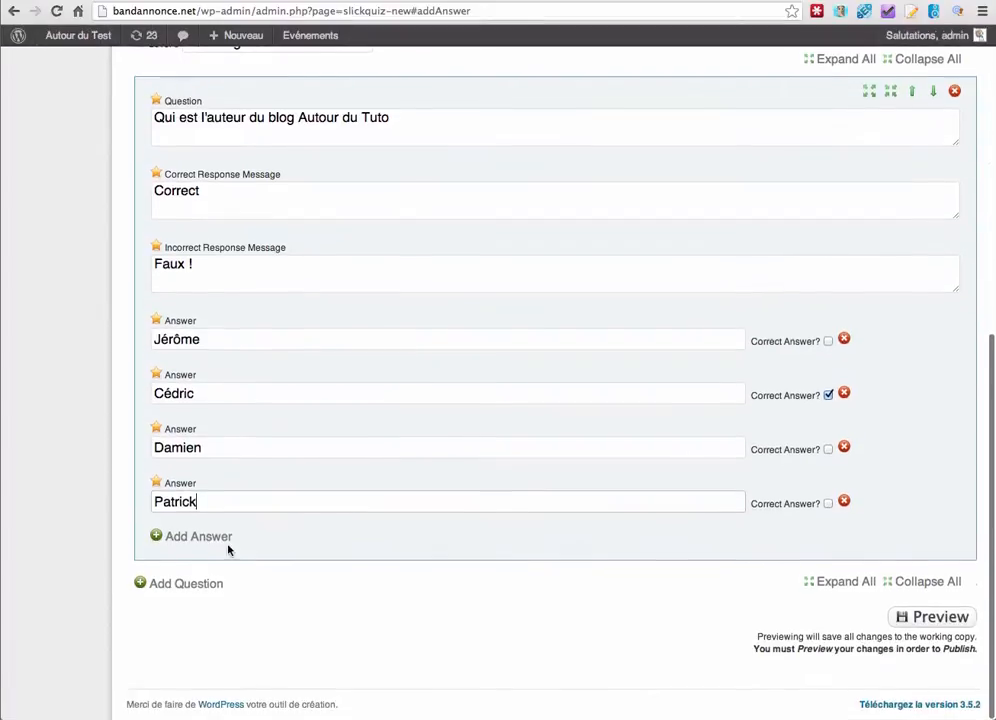
# - Add a second question to the quiz with the text "Comment s'appelle ce blog ?"
pyautogui.click(175, 584)
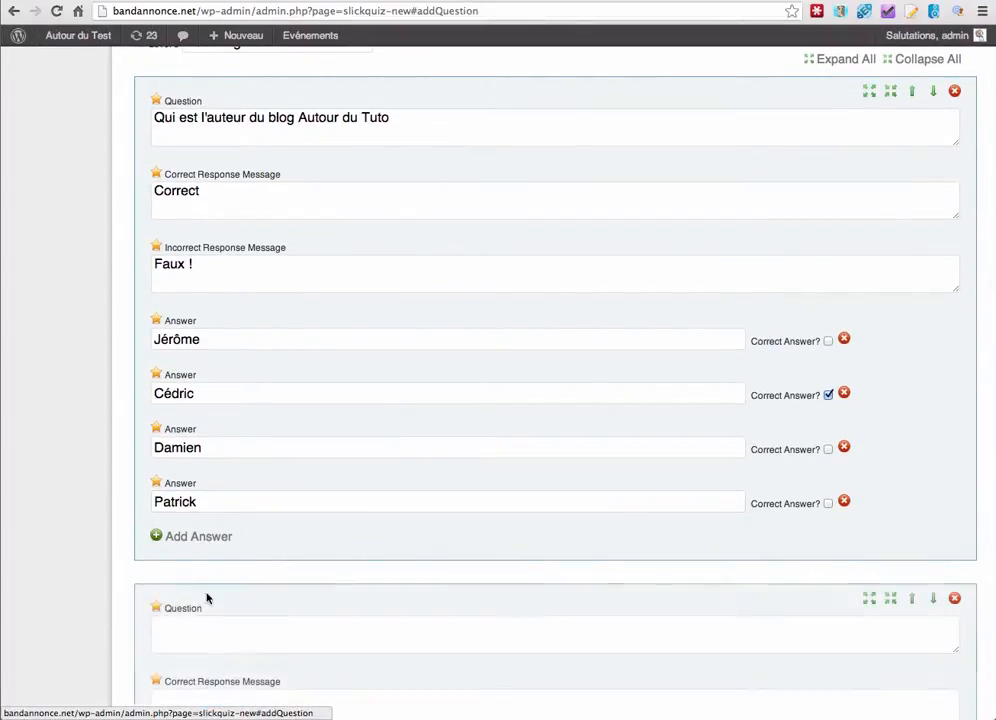
pyautogui.scroll(-2, 155, 560)
pyautogui.scroll(-2, 155, 560)
pyautogui.click(245, 438)
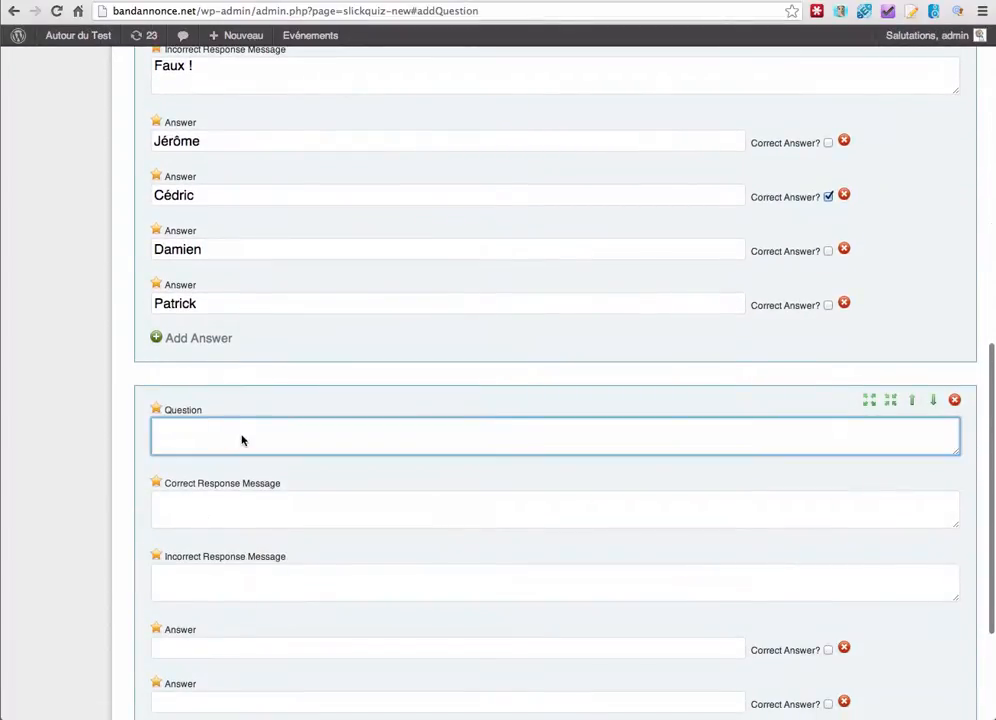
pyautogui.write('Q')
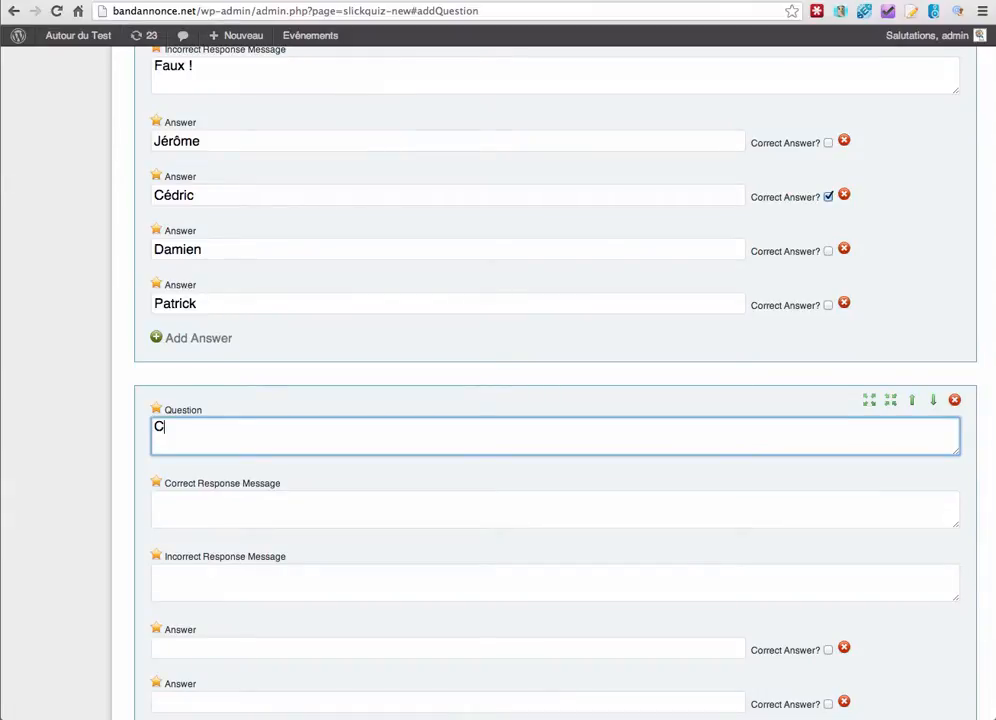
pyautogui.write("omment s'appelle")
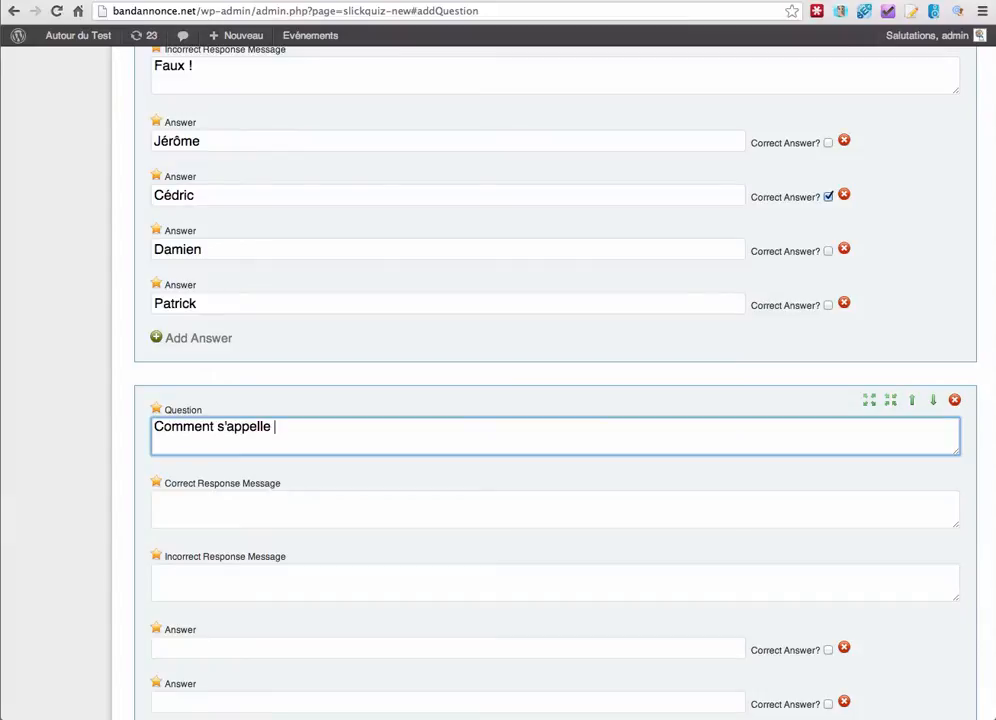
pyautogui.write(' ce blog ?')
# - Set the second question's correct response message to "Correct" and its incorrect response message to "Faux !"
pyautogui.press('Tab')
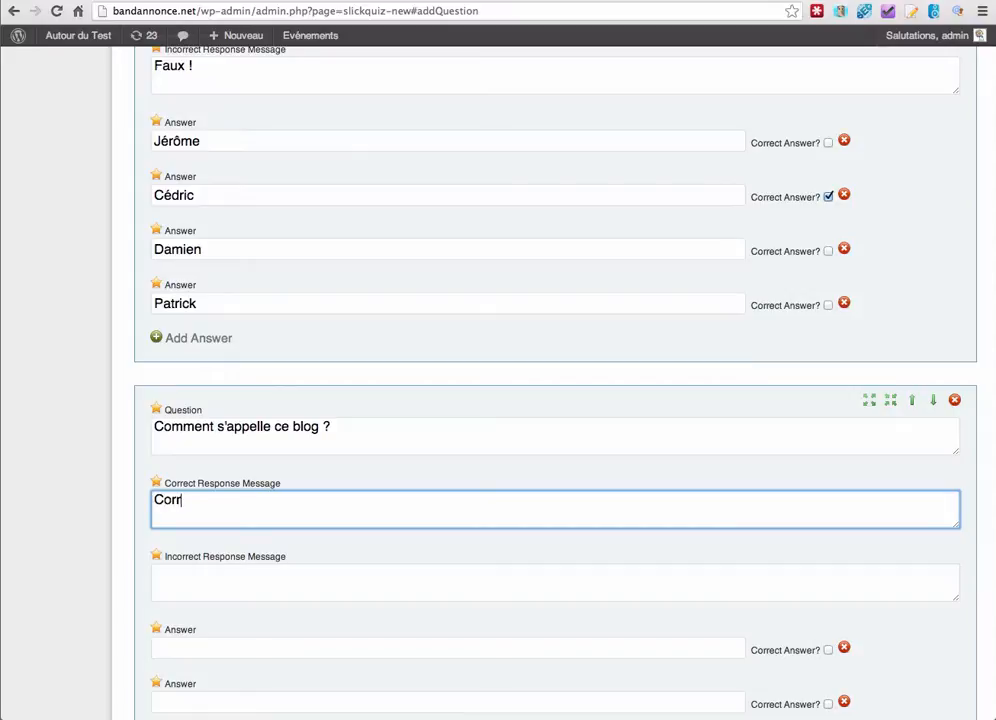
pyautogui.scroll(-2, 229, 438)
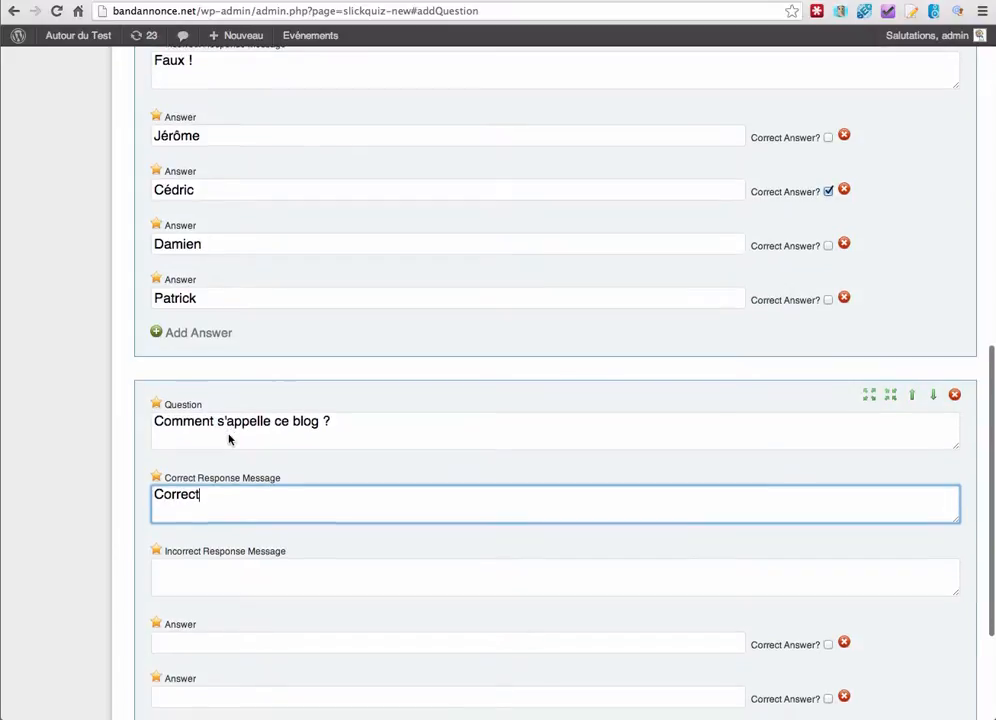
pyautogui.scroll(-3, 200, 462)
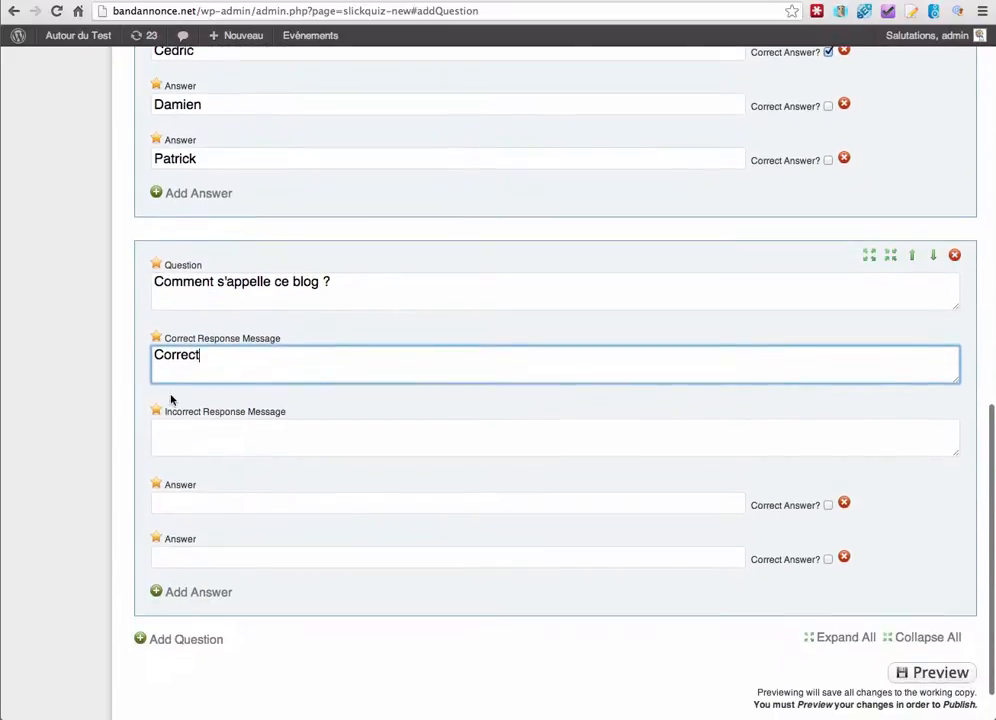
pyautogui.click(218, 429)
pyautogui.write('Faux !')
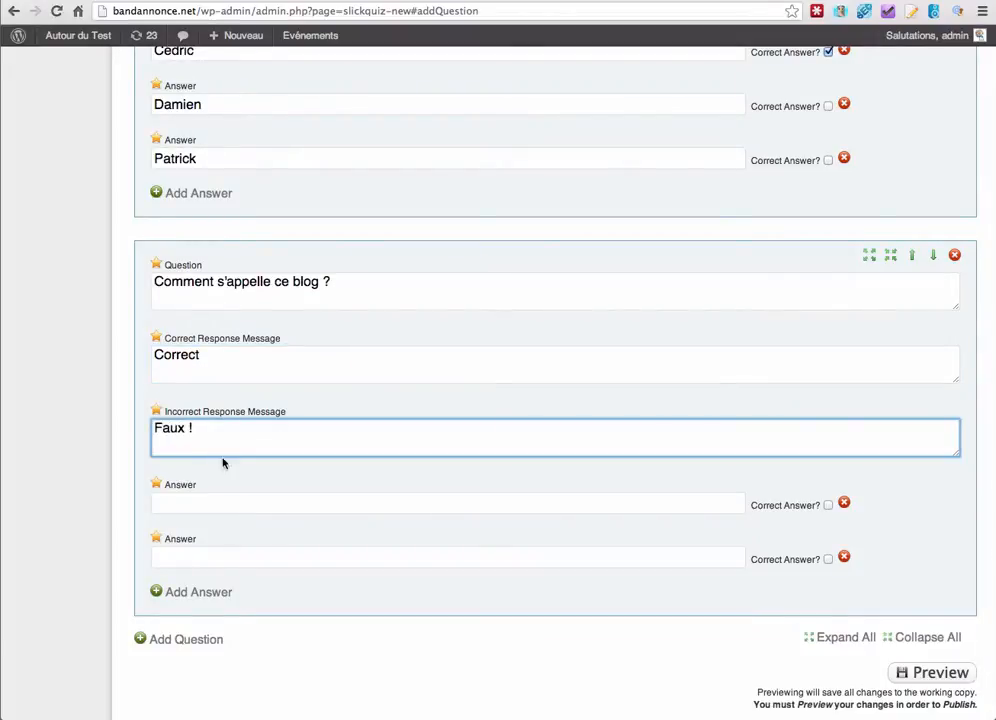
# - Fill the second question's first two answers with "Autour du Web" and "YouPomme", leaving both unmarked as correct
pyautogui.click(202, 507)
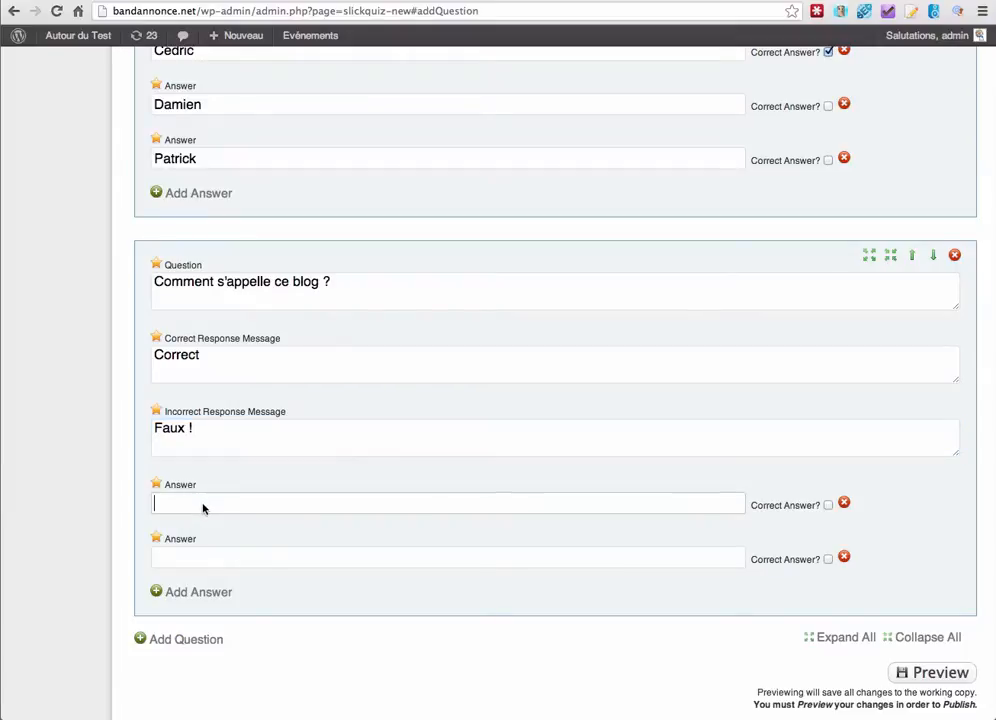
pyautogui.write('Autour du Web')
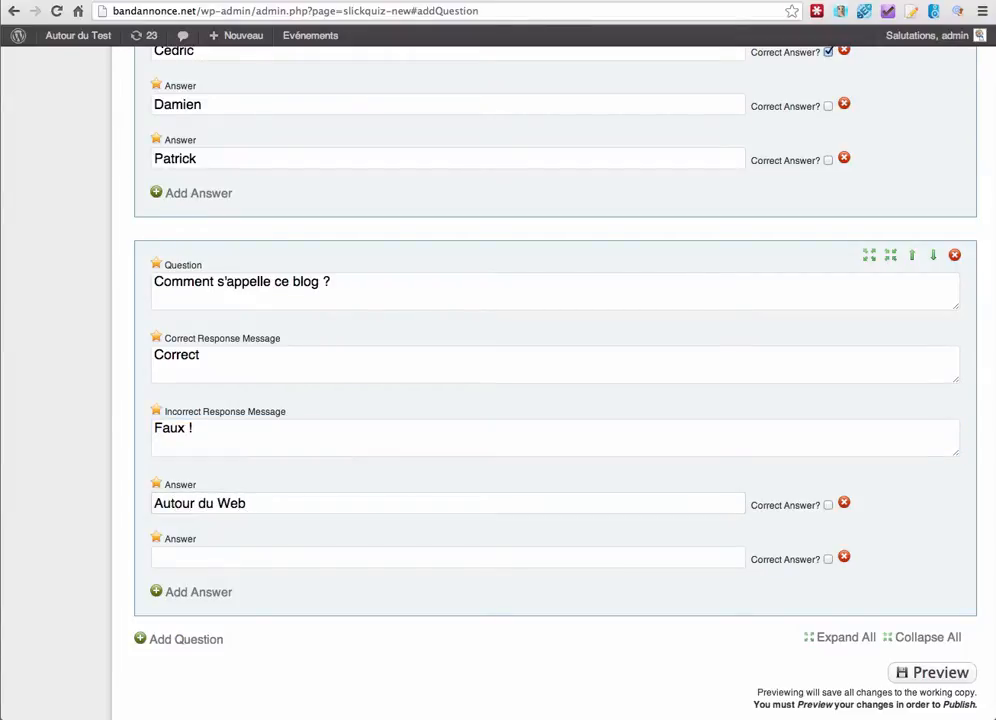
pyautogui.click(216, 556)
pyautogui.write('YouPomme')
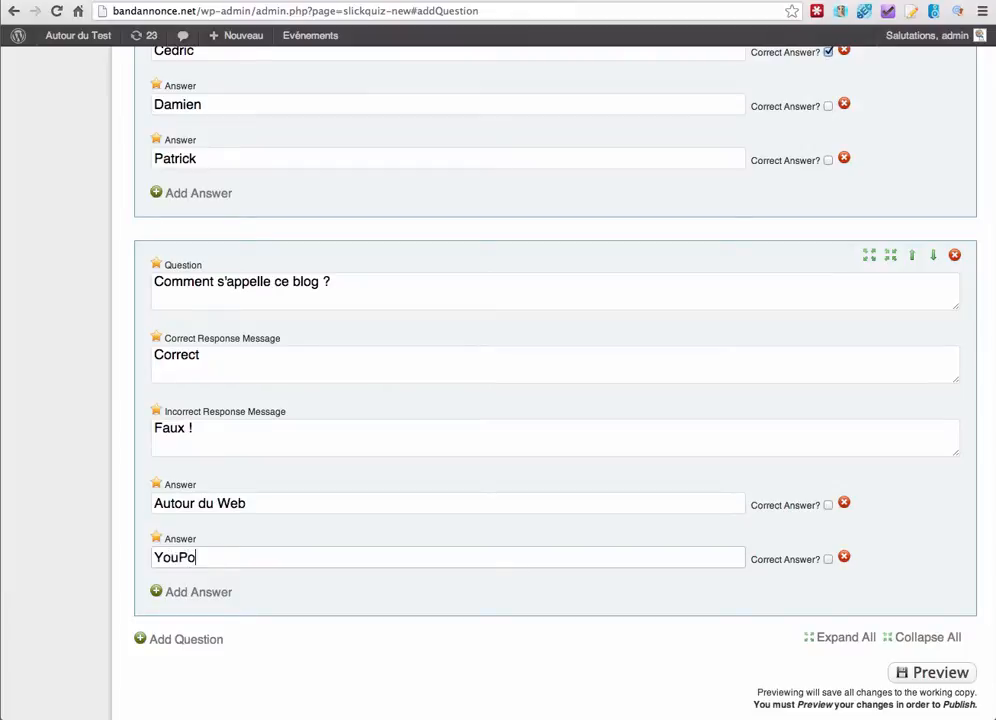
# - Add a third answer "Autour du Tuto" to the second question and mark it as the correct one
pyautogui.click(176, 592)
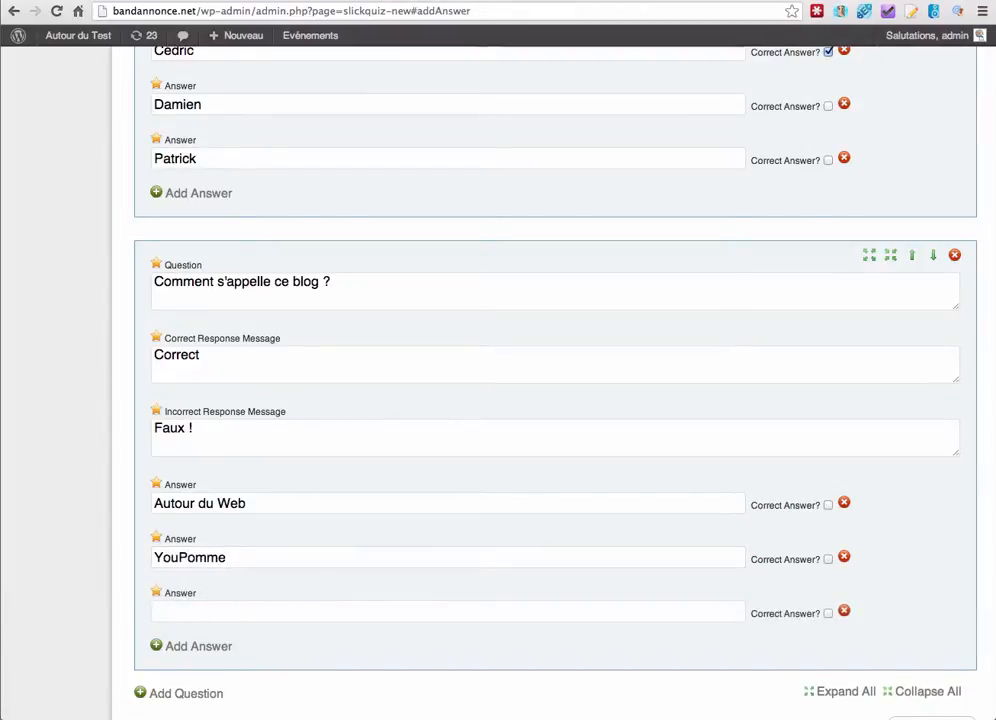
pyautogui.click(182, 614)
pyautogui.write('Autour du')
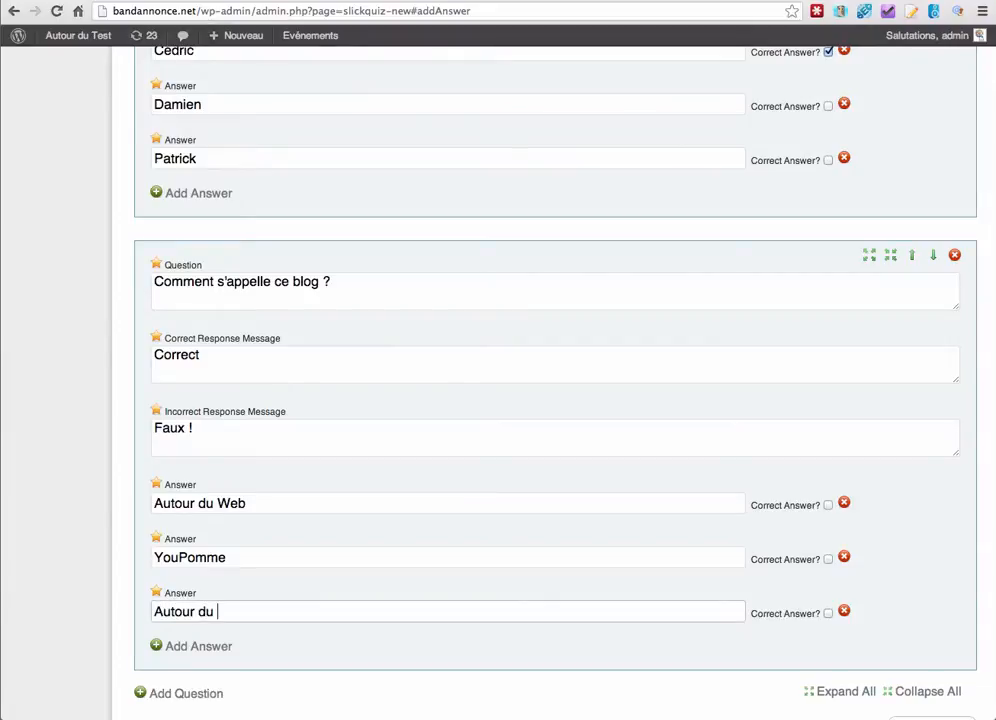
pyautogui.write(' Tuto')
pyautogui.click(829, 614)
# - Preview the quiz and run it through to the score, answering the first question correctly and the second one wrongly
pyautogui.scroll(-2, 712, 574)
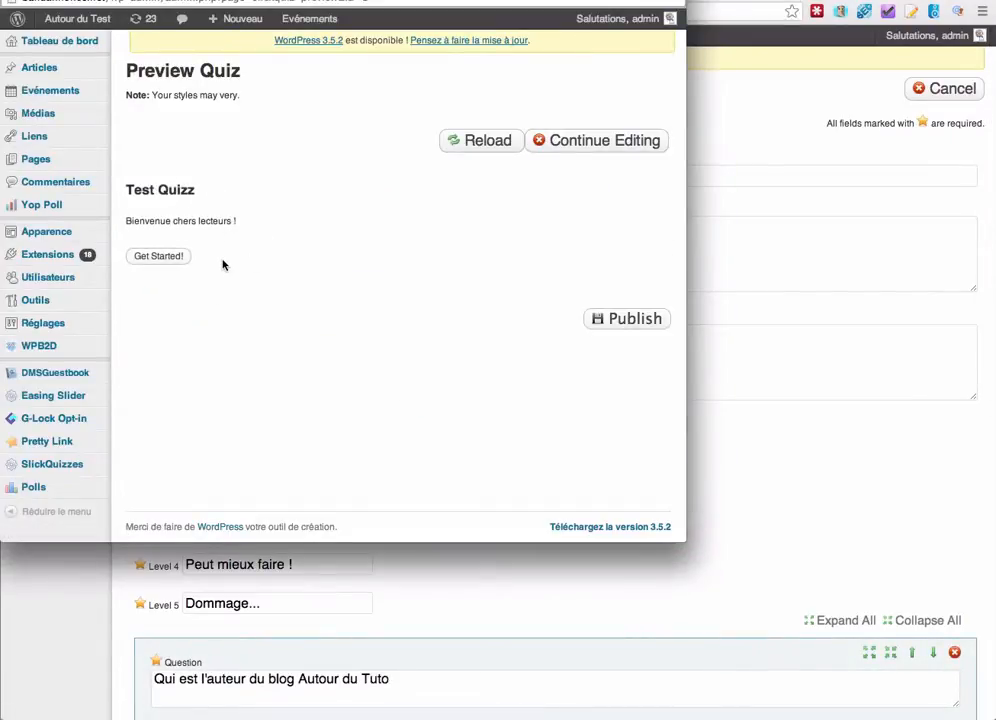
pyautogui.click(145, 259)
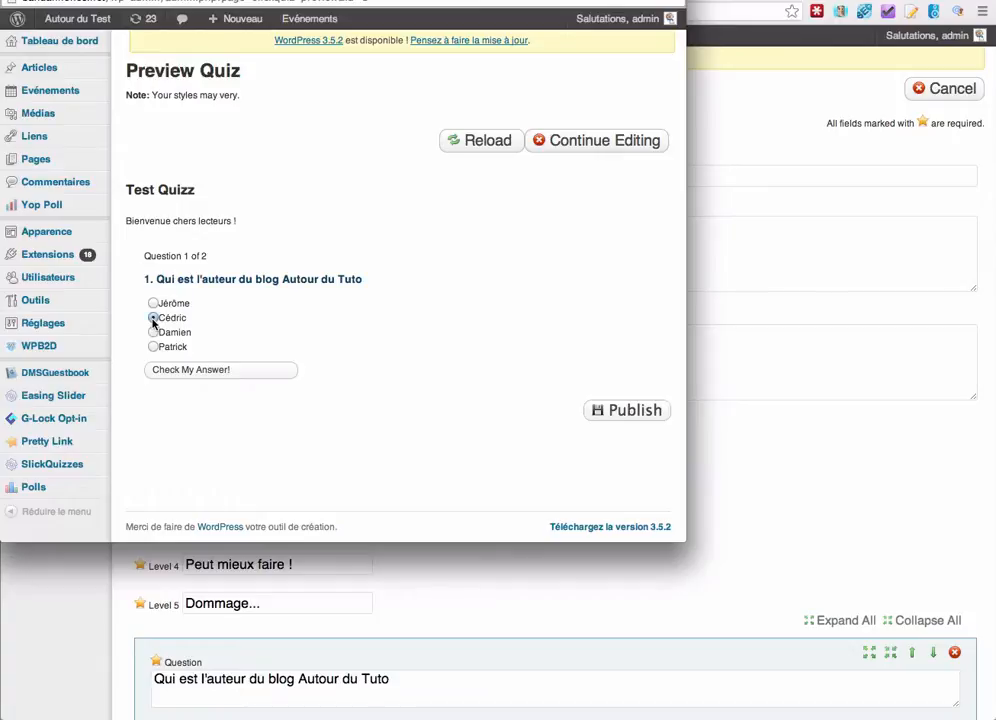
pyautogui.click(200, 370)
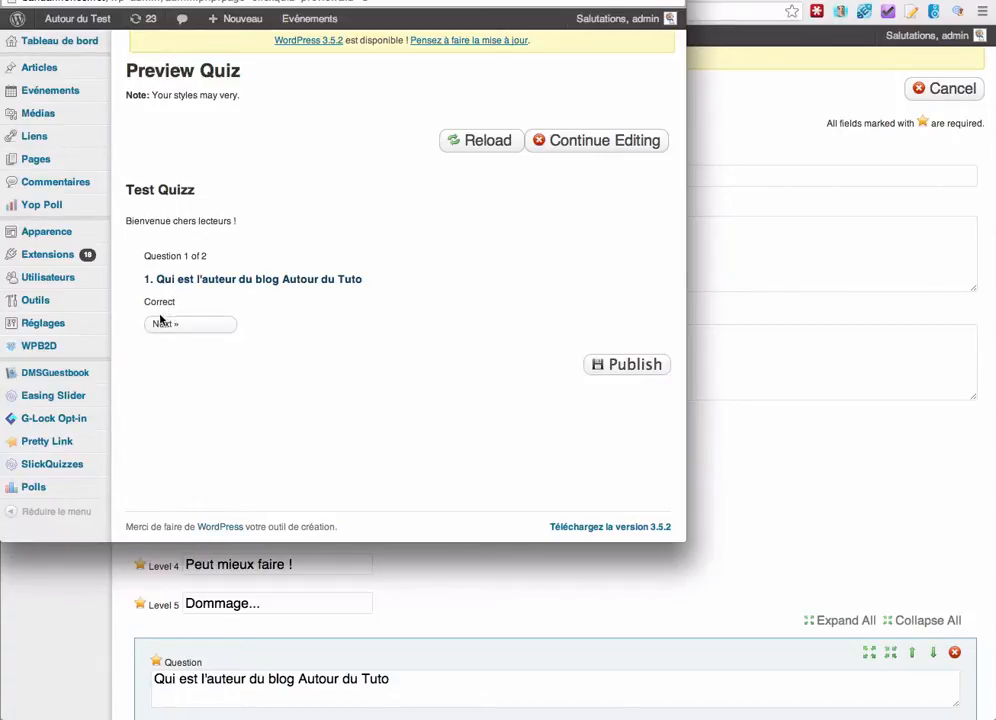
pyautogui.click(170, 326)
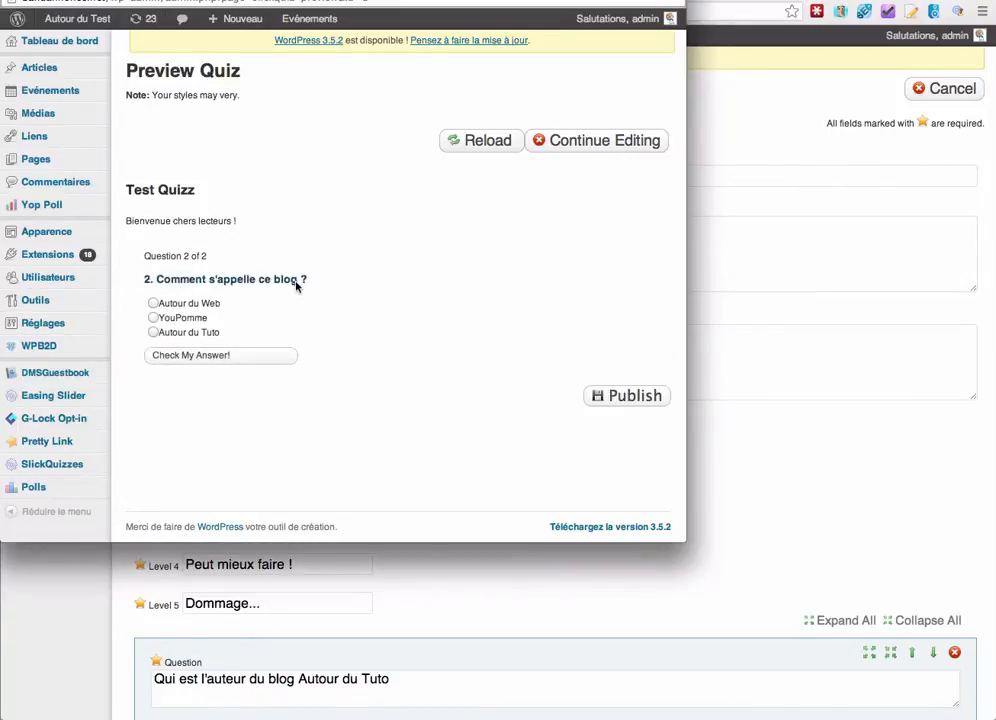
pyautogui.click(193, 356)
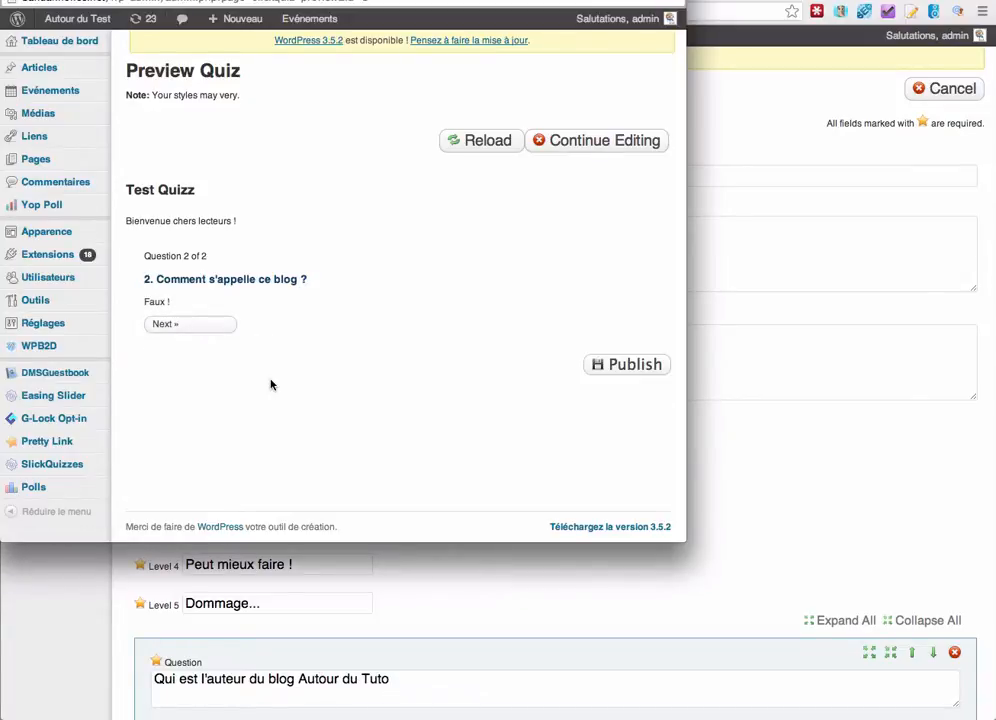
pyautogui.click(162, 324)
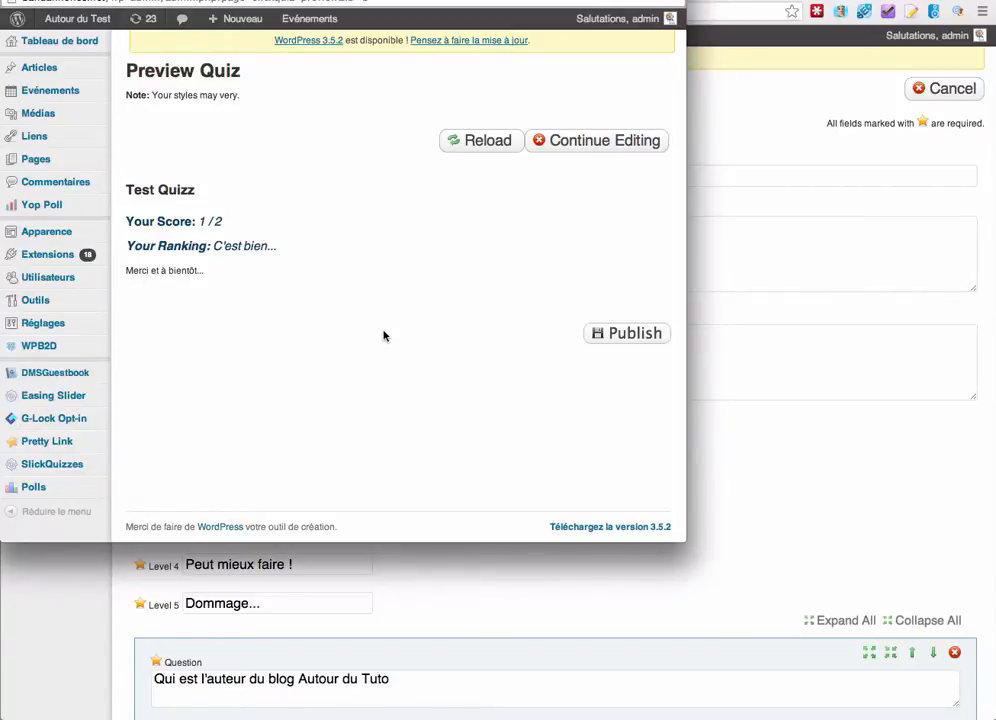
# - Publish the quiz, confirming the publication, and copy the [slickquiz id=X] shortcode from the quiz management page
pyautogui.click(614, 336)
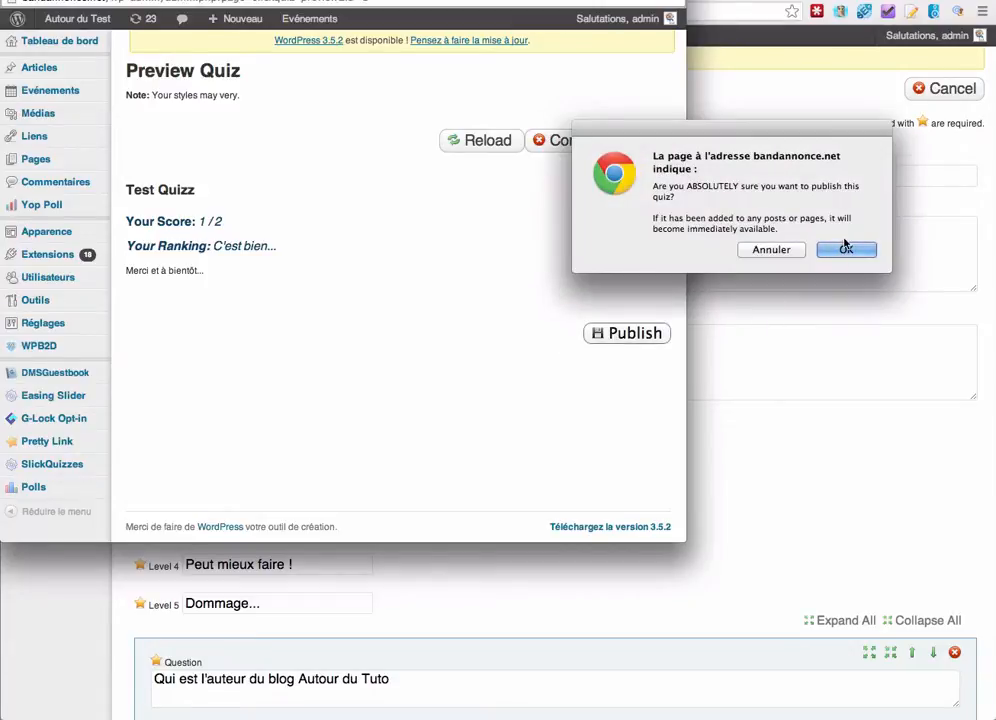
pyautogui.click(834, 249)
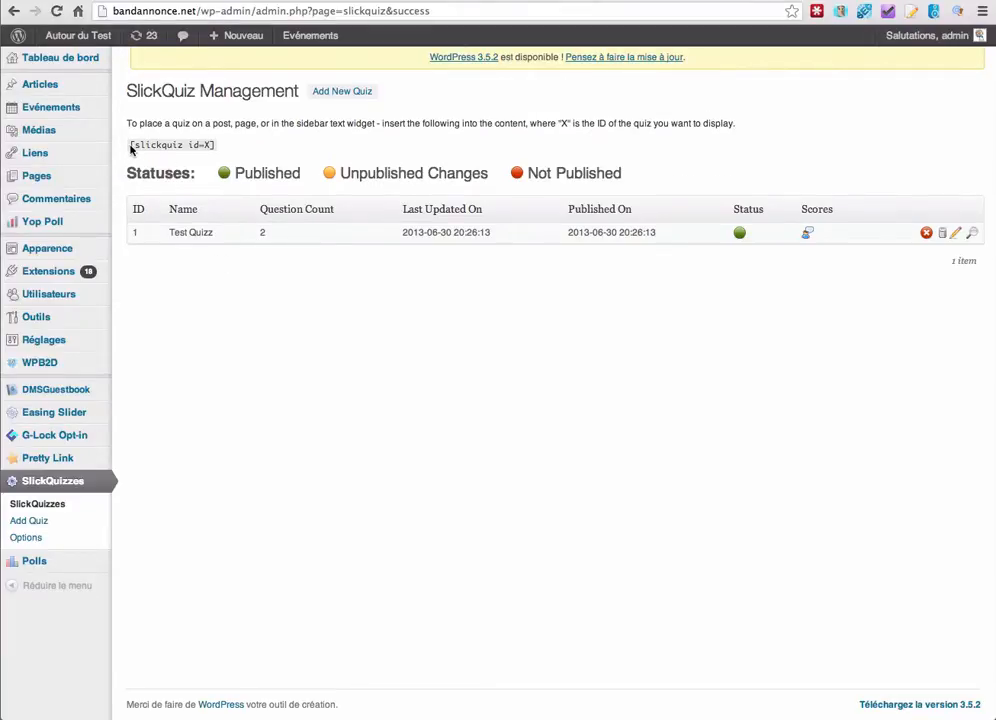
pyautogui.moveTo(130, 148); pyautogui.dragTo(214, 148)
pyautogui.press('super+c')
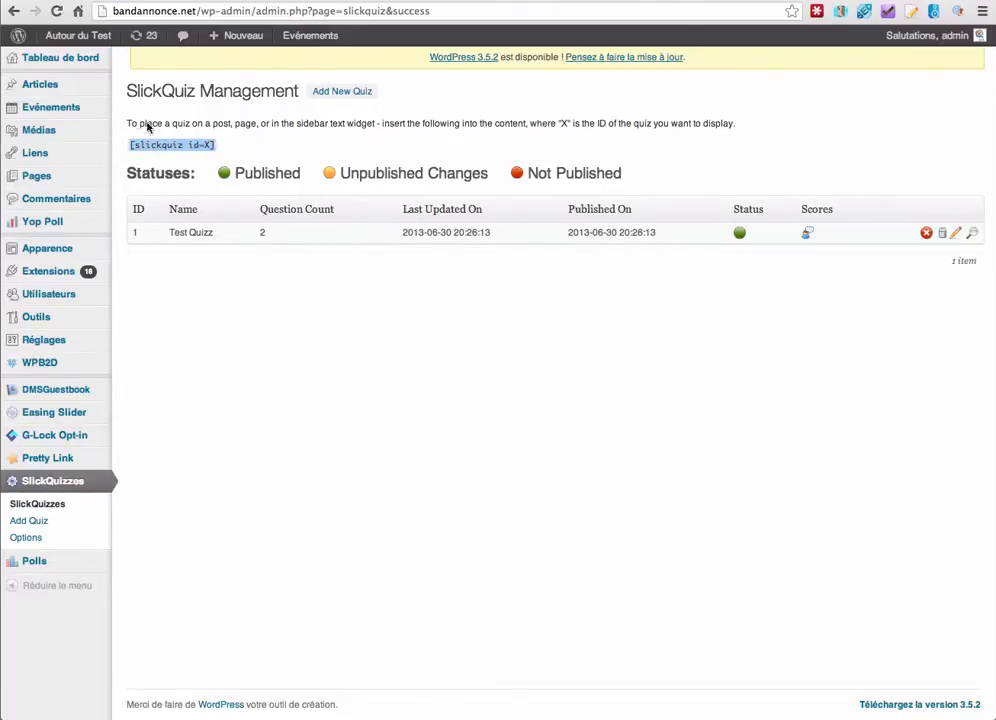
# - Create a new post and title it "Quizz"
pyautogui.moveTo(70, 90)
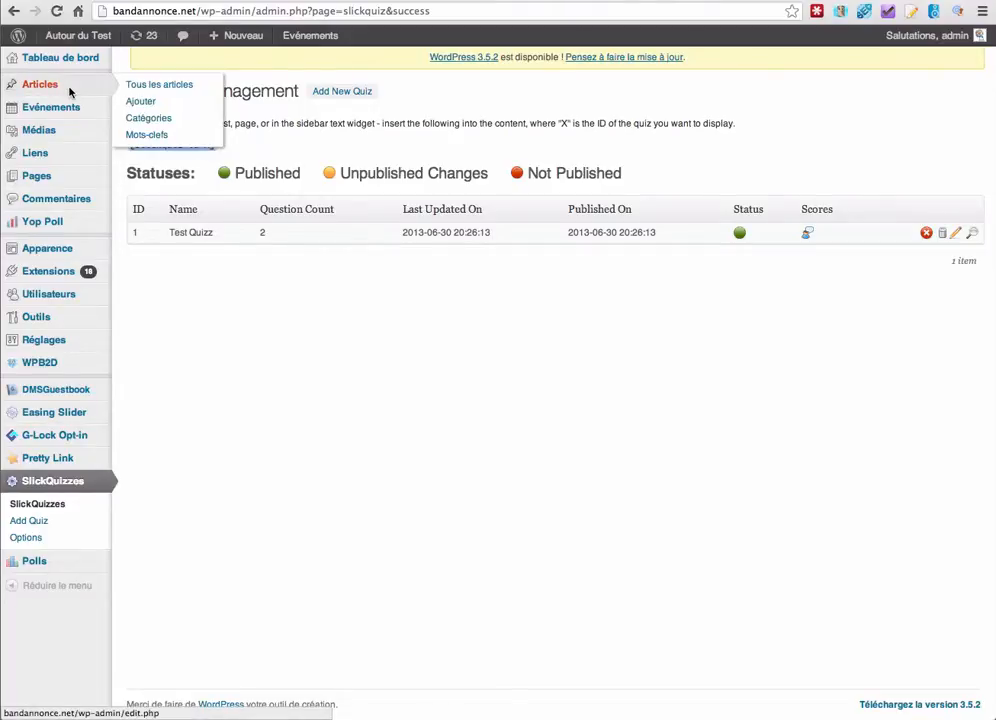
pyautogui.click(154, 106)
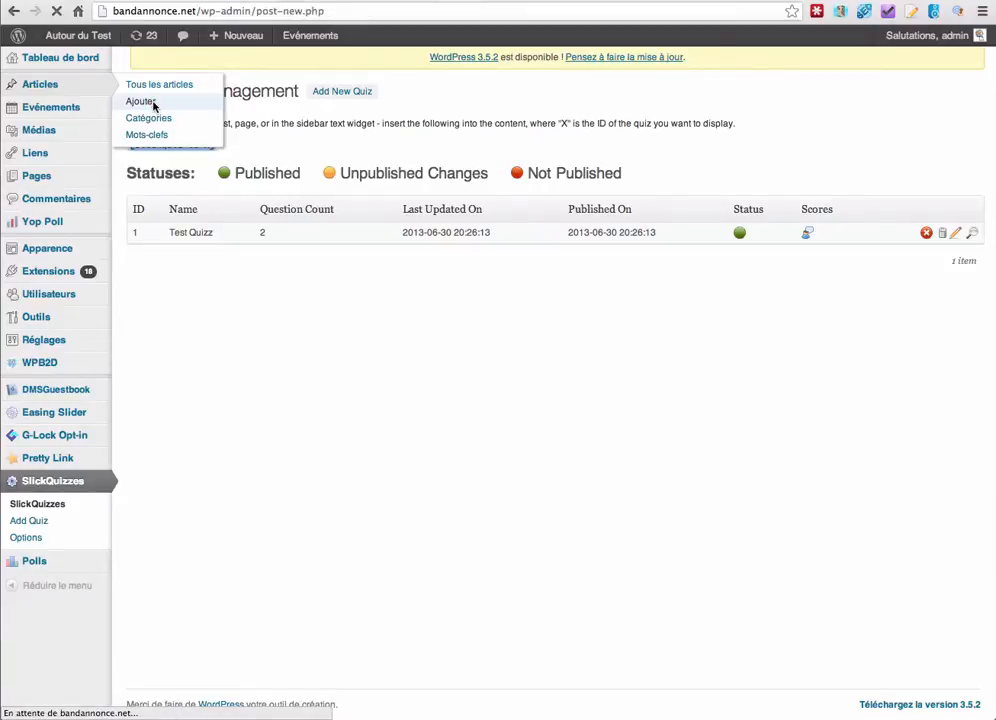
pyautogui.click(183, 122)
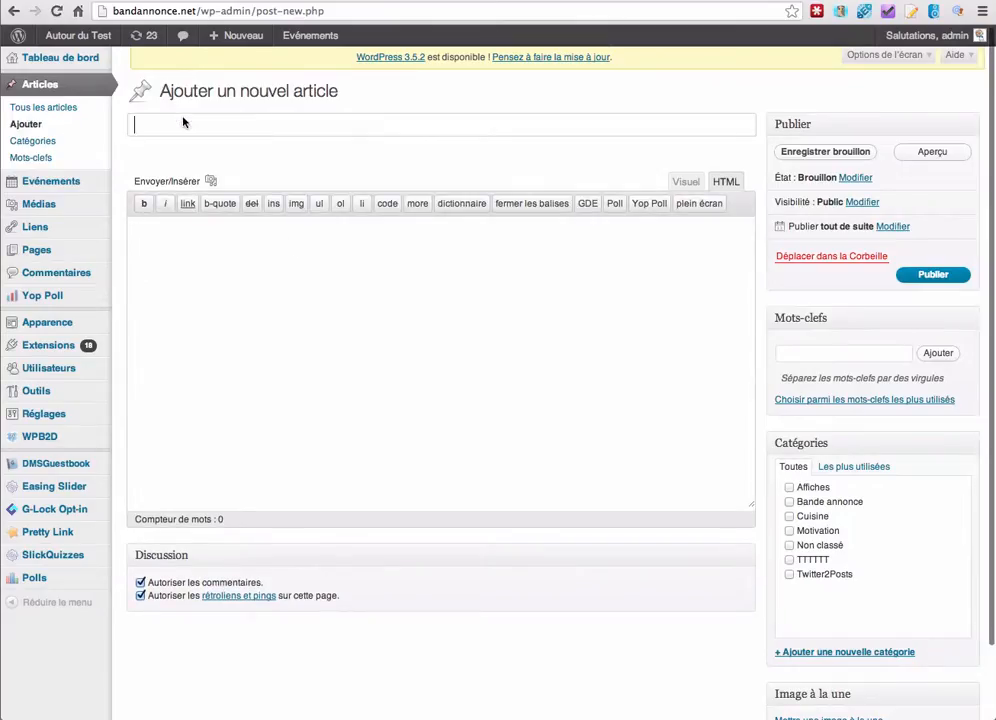
pyautogui.write('Quizz')
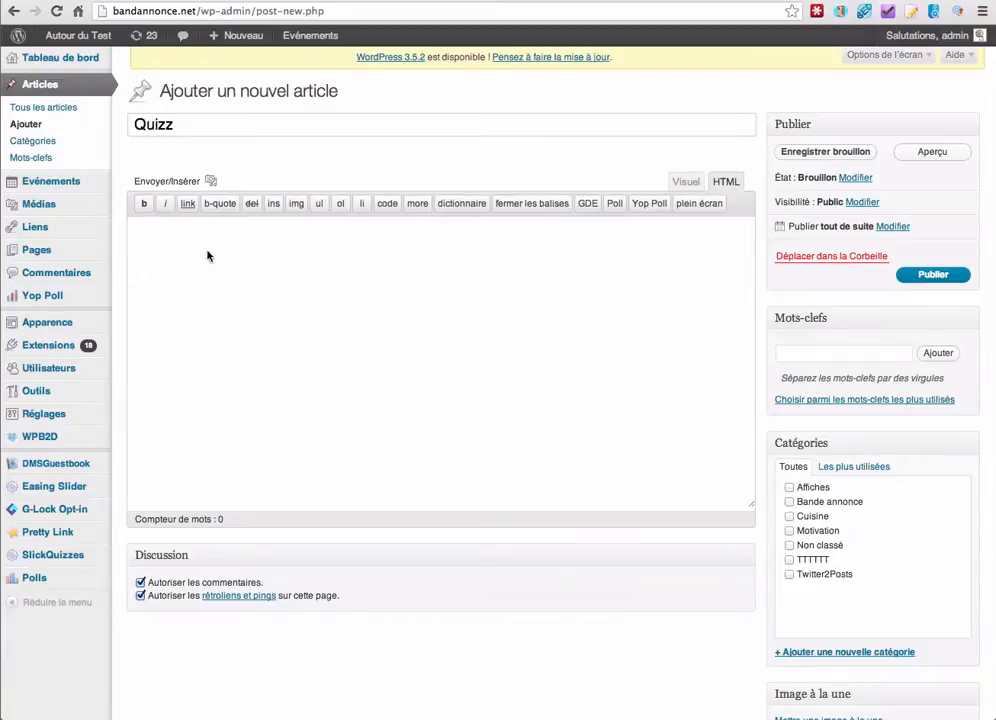
# - Paste the quiz shortcode into the post body, change it to [slickquiz id=1], and publish the post
pyautogui.click(216, 271)
pyautogui.press('super+v')
pyautogui.doubleClick(213, 231)
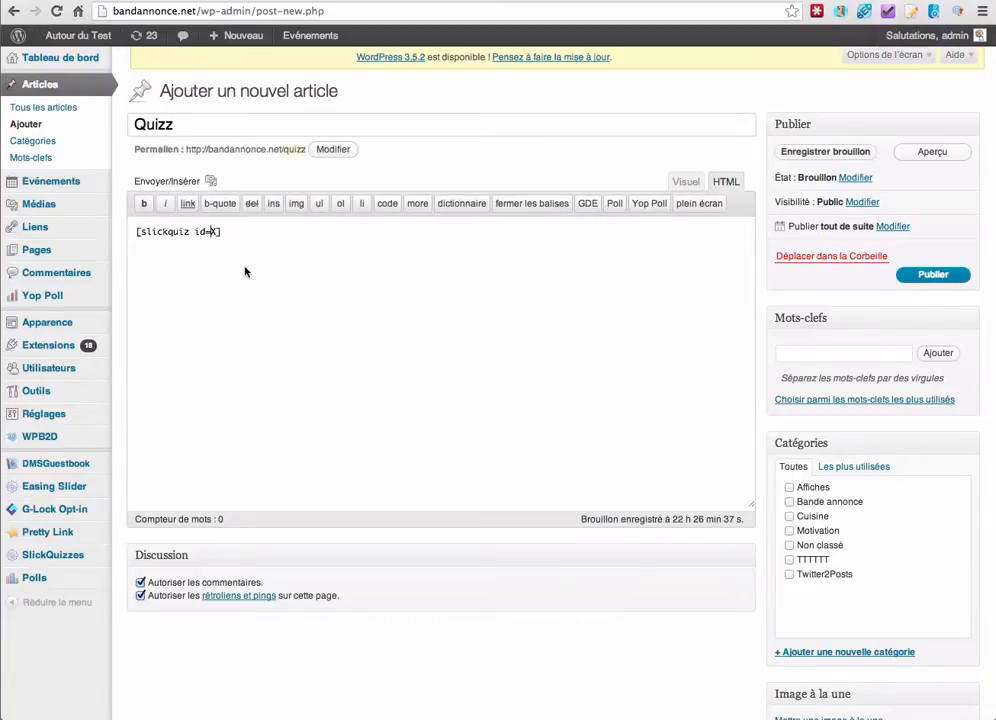
pyautogui.write('1')
pyautogui.click(933, 274)
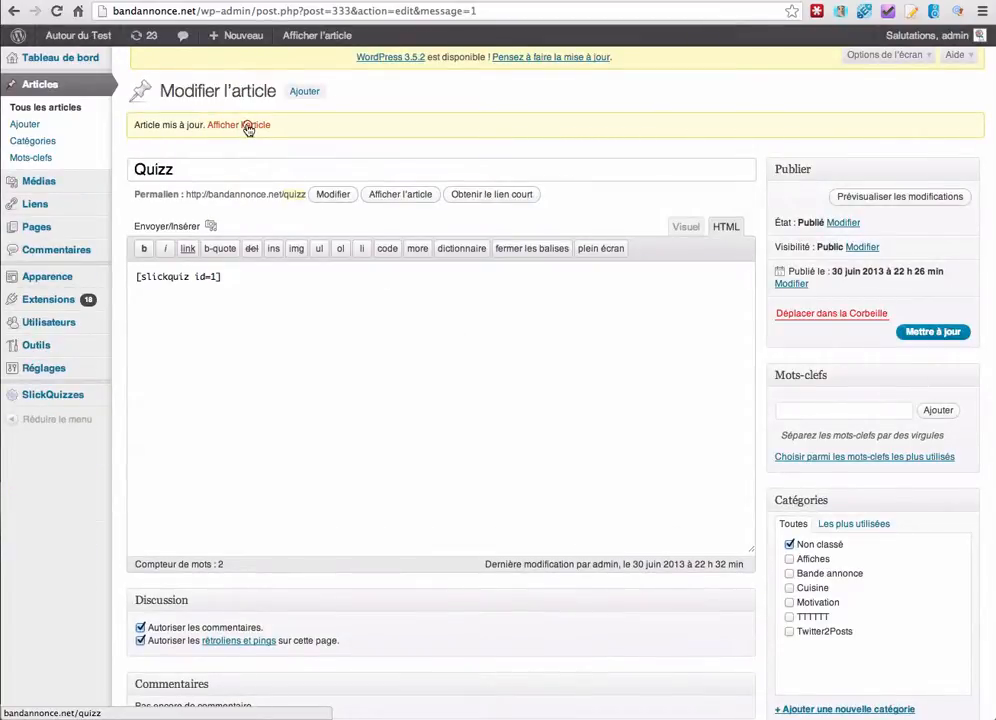
# - View the published "Quizz" post on the site and examine the embedded quiz
pyautogui.click(247, 129)
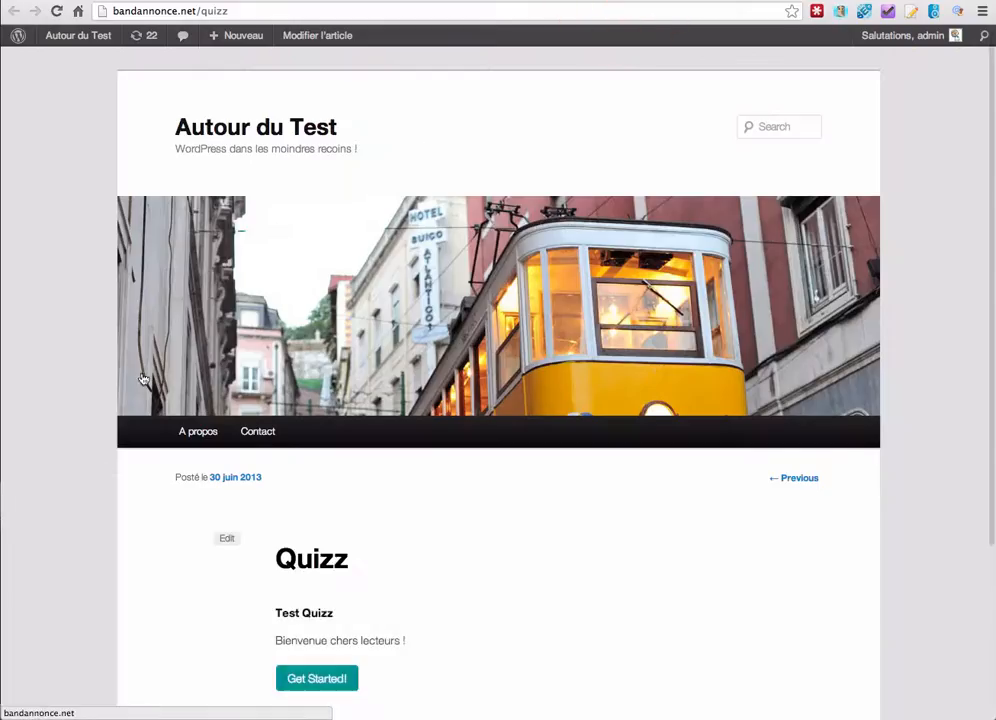
pyautogui.scroll(-4, 109, 473)
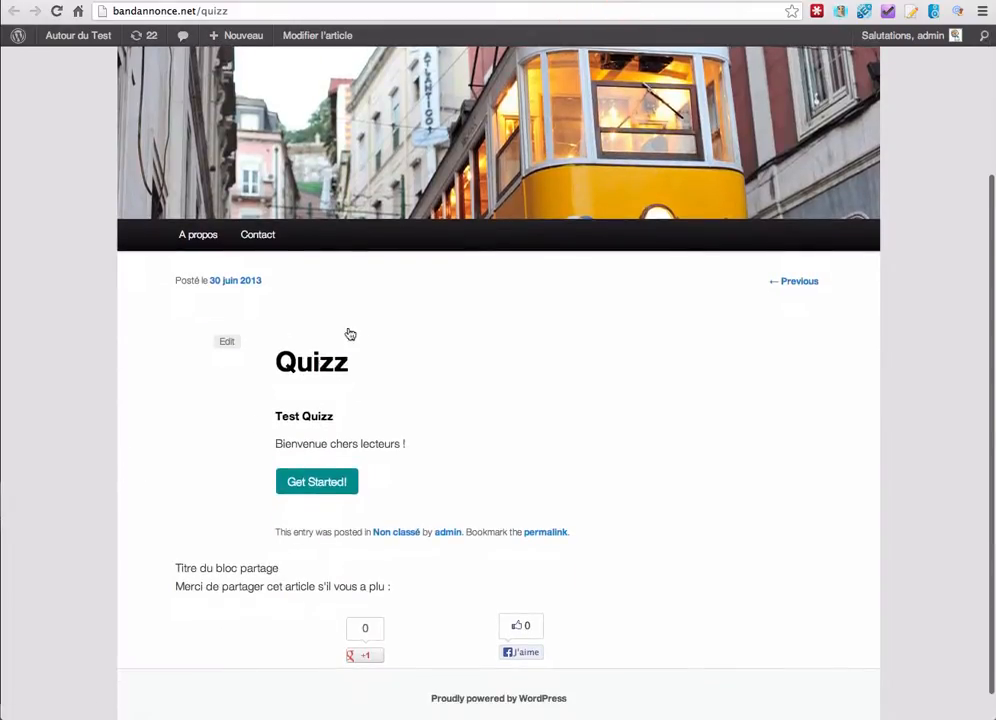
pyautogui.scroll(-1, 256, 410)
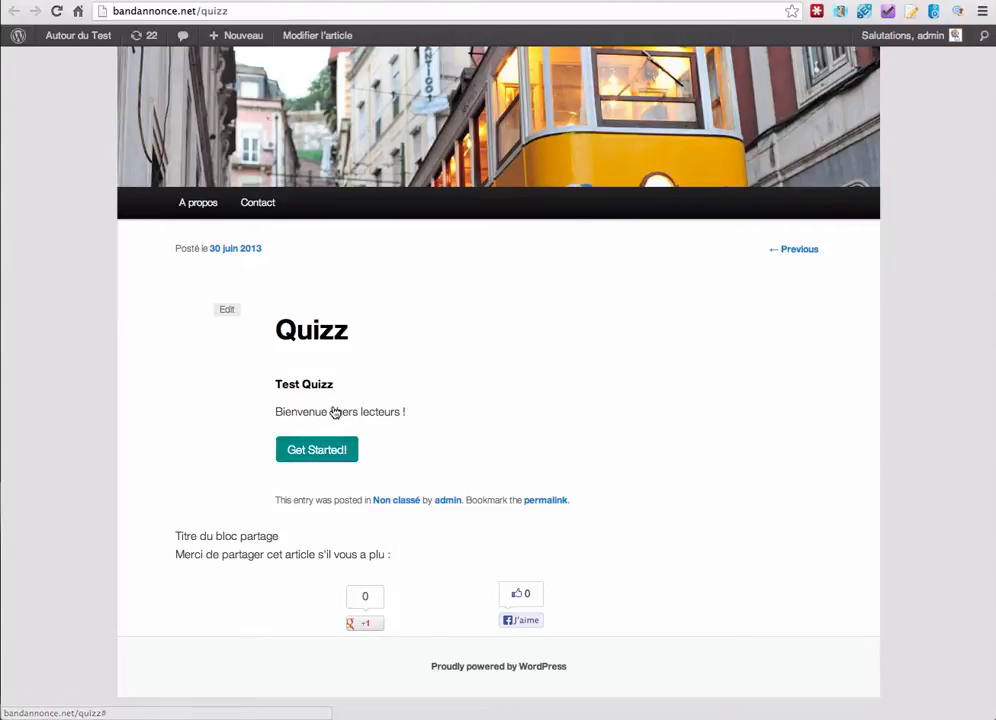
# - Start the quiz in the published post, check the second option as the first question's answer, and continue to question 2
pyautogui.click(315, 451)
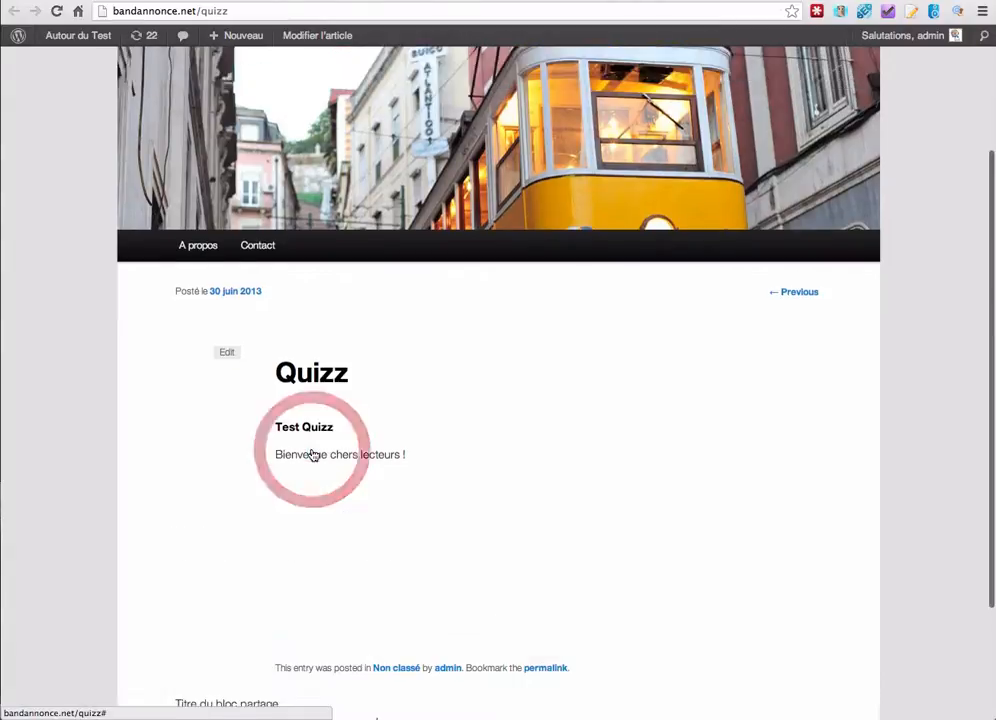
pyautogui.scroll(-3, 325, 470)
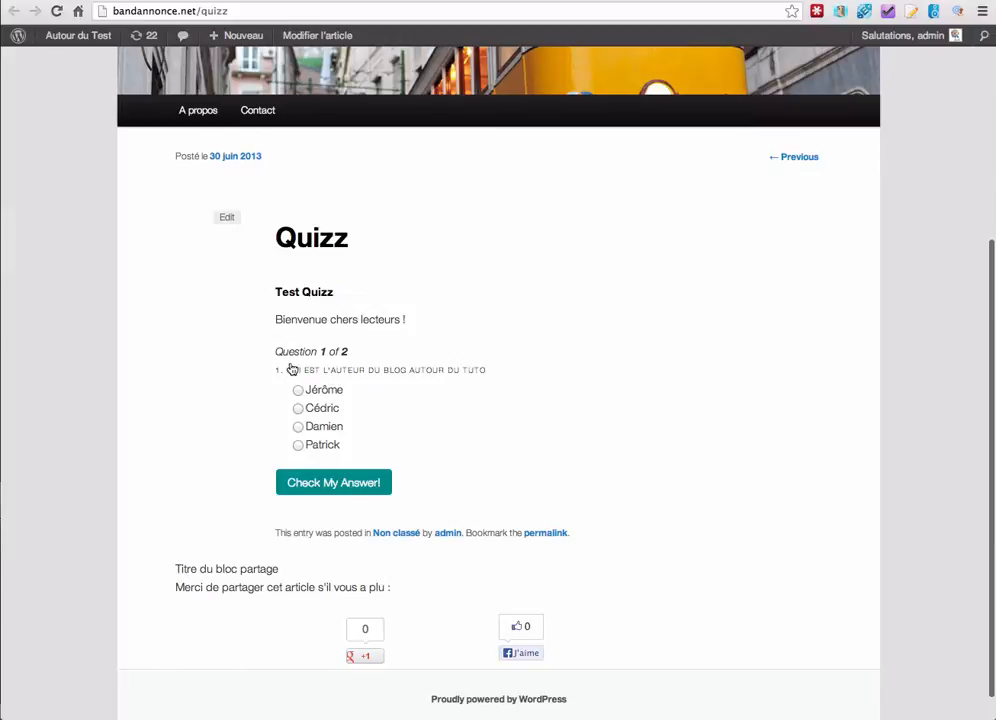
pyautogui.click(299, 409)
pyautogui.click(330, 484)
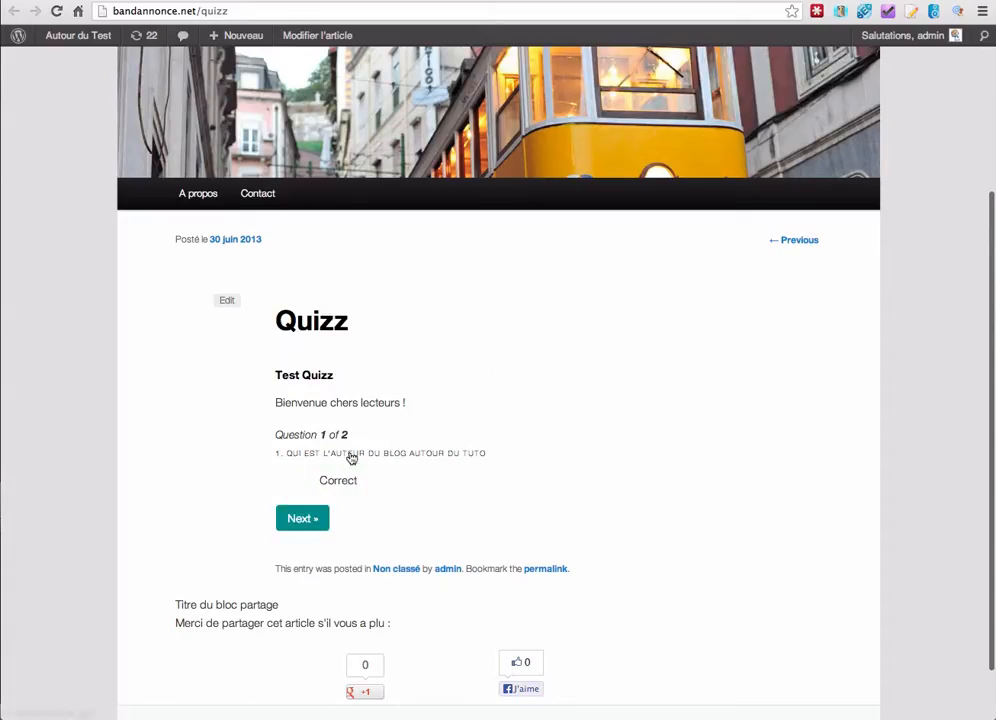
pyautogui.click(302, 518)
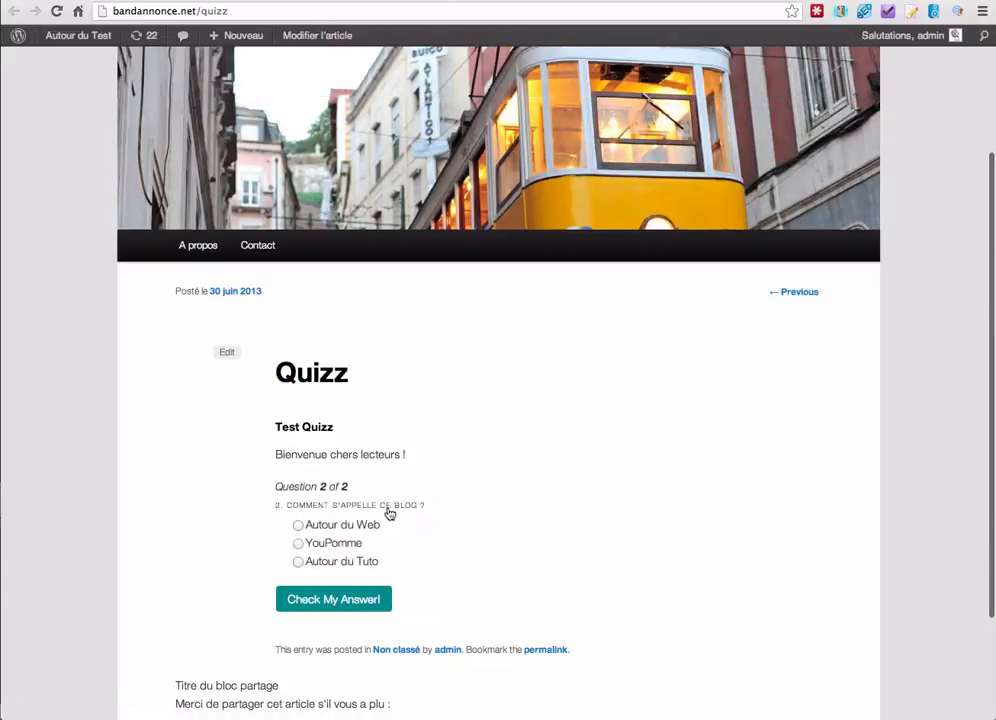
# - Answer question 2 of the embedded quiz with "Autour du Tuto", check the answer, and continue to the quiz results
pyautogui.click(298, 561)
pyautogui.click(335, 600)
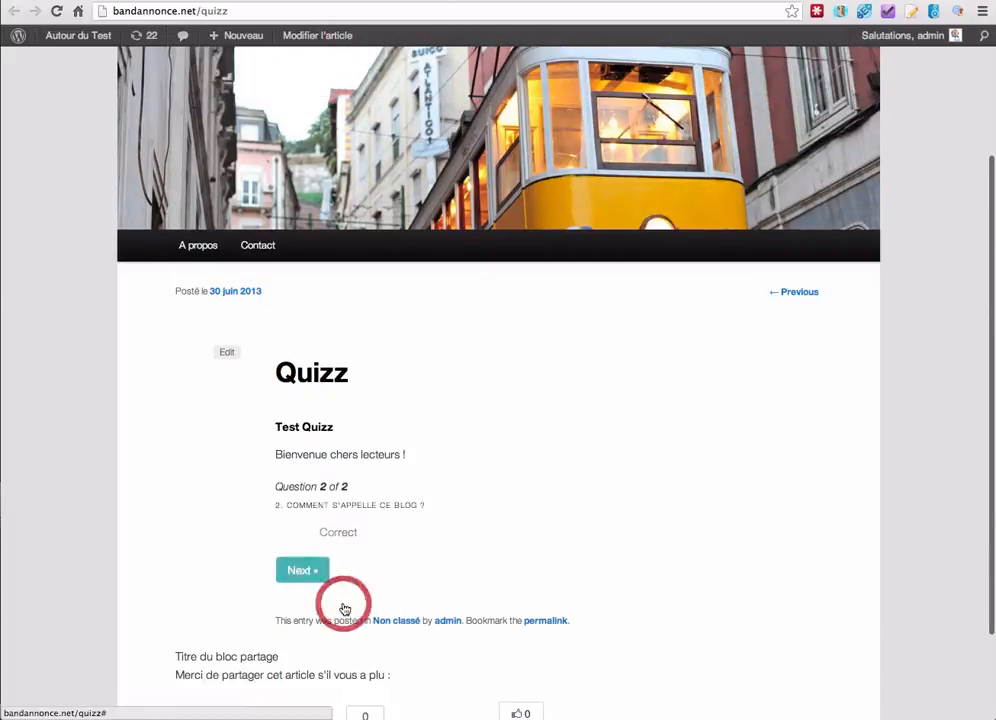
pyautogui.click(318, 572)
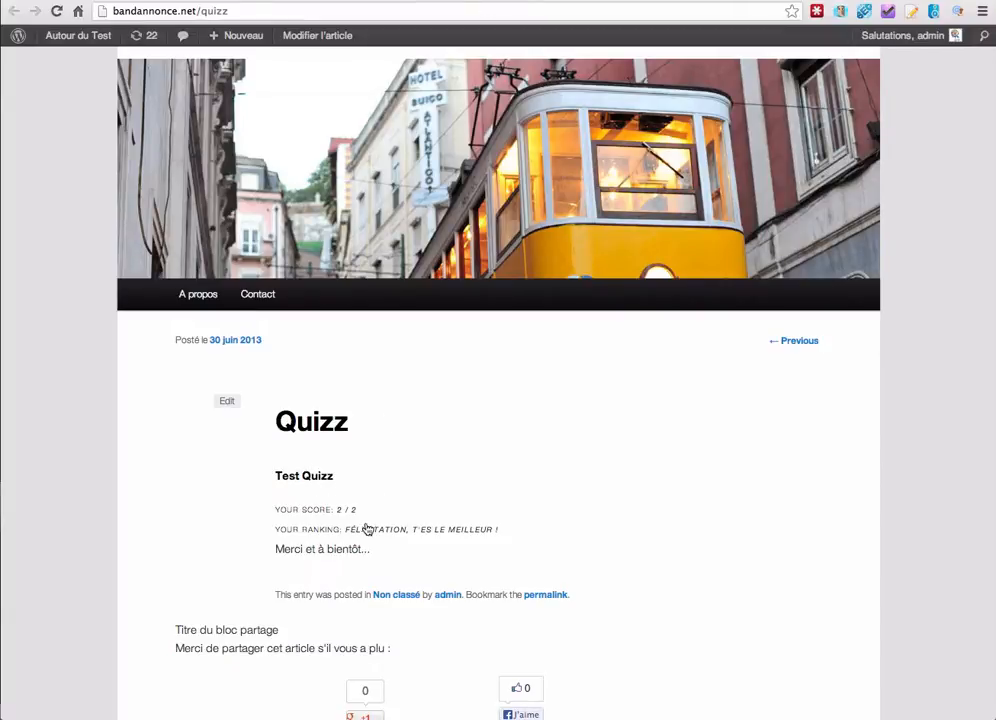
# - In the SlickQuiz options, set the next-question button text to "Suivant »" and the start button text to "C'est parti mon kiki !"
pyautogui.click(484, 1)
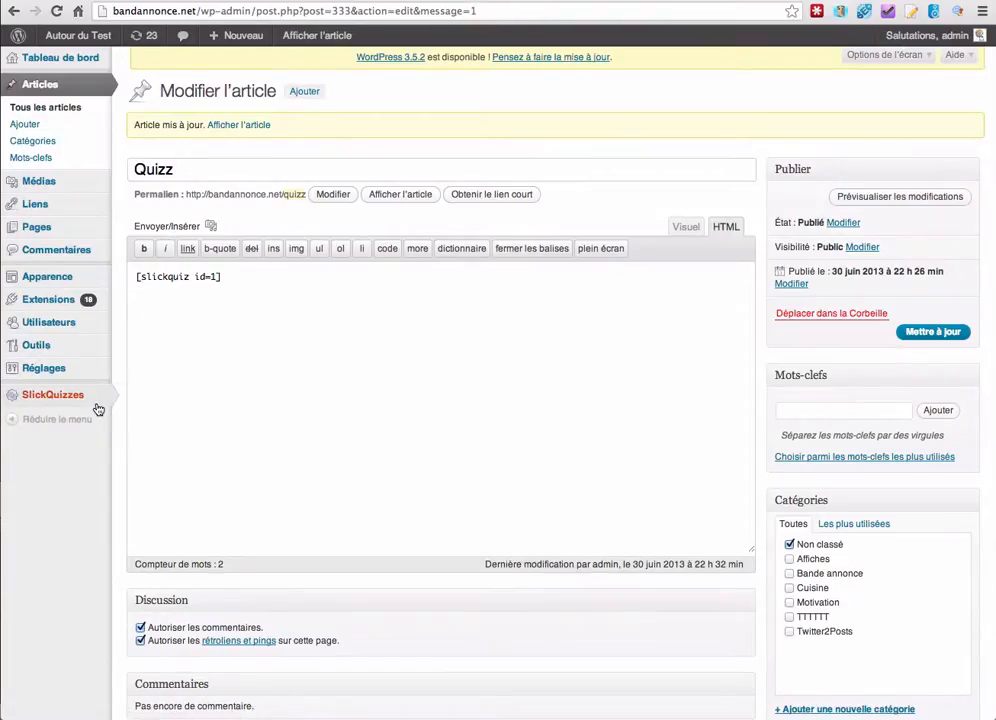
pyautogui.moveTo(96, 403)
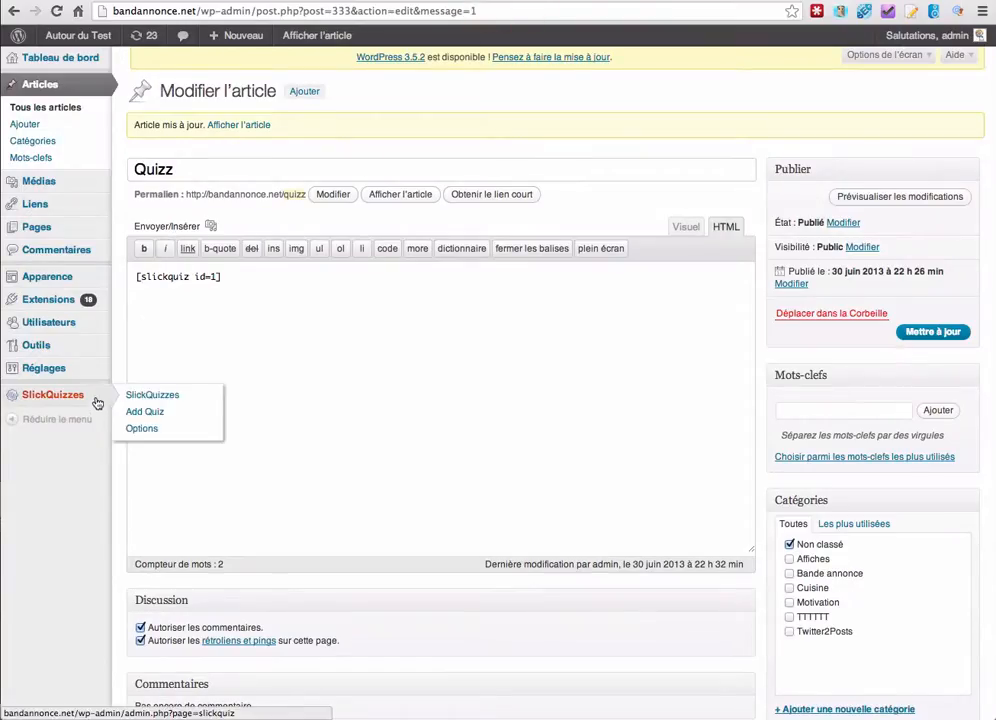
pyautogui.click(170, 429)
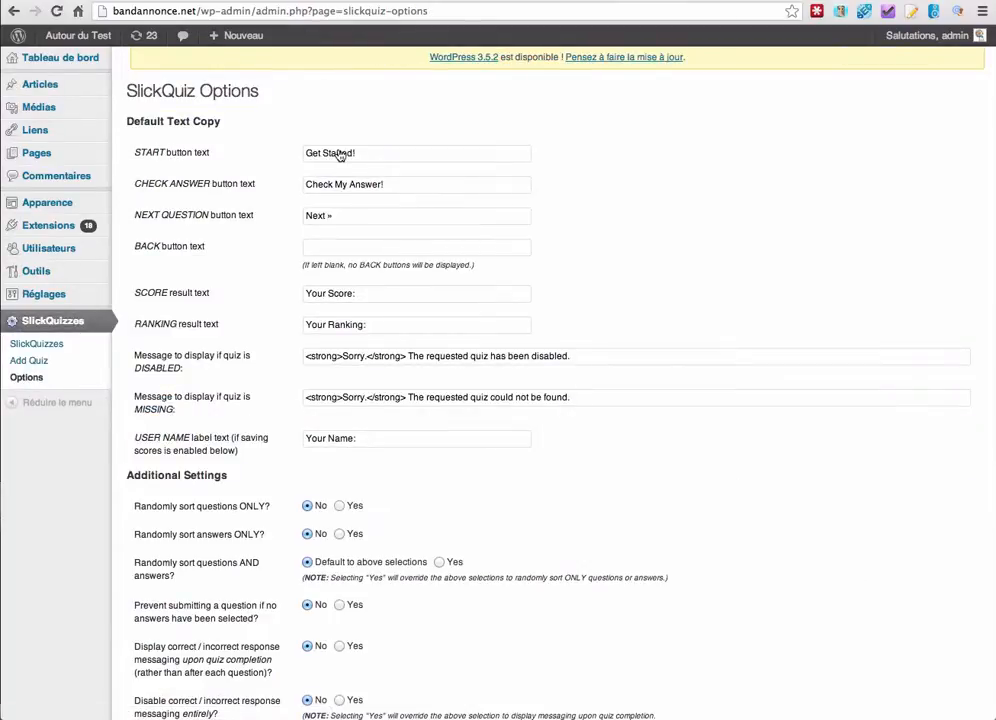
pyautogui.doubleClick(315, 216)
pyautogui.write('Suivan')
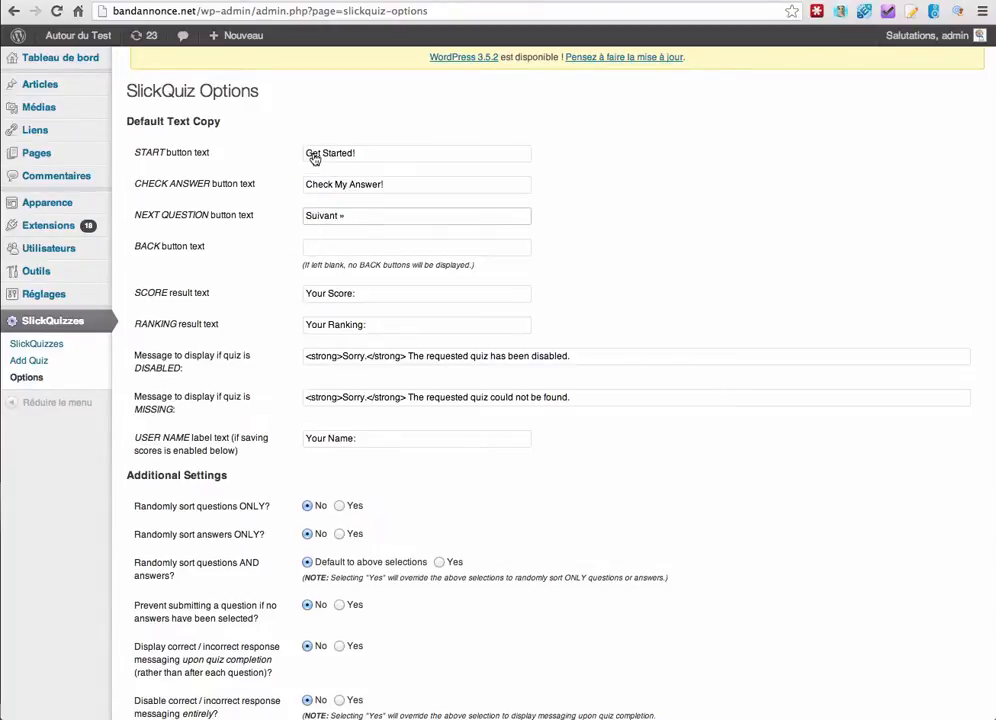
pyautogui.moveTo(307, 155); pyautogui.dragTo(325, 158)
pyautogui.write("C'es")
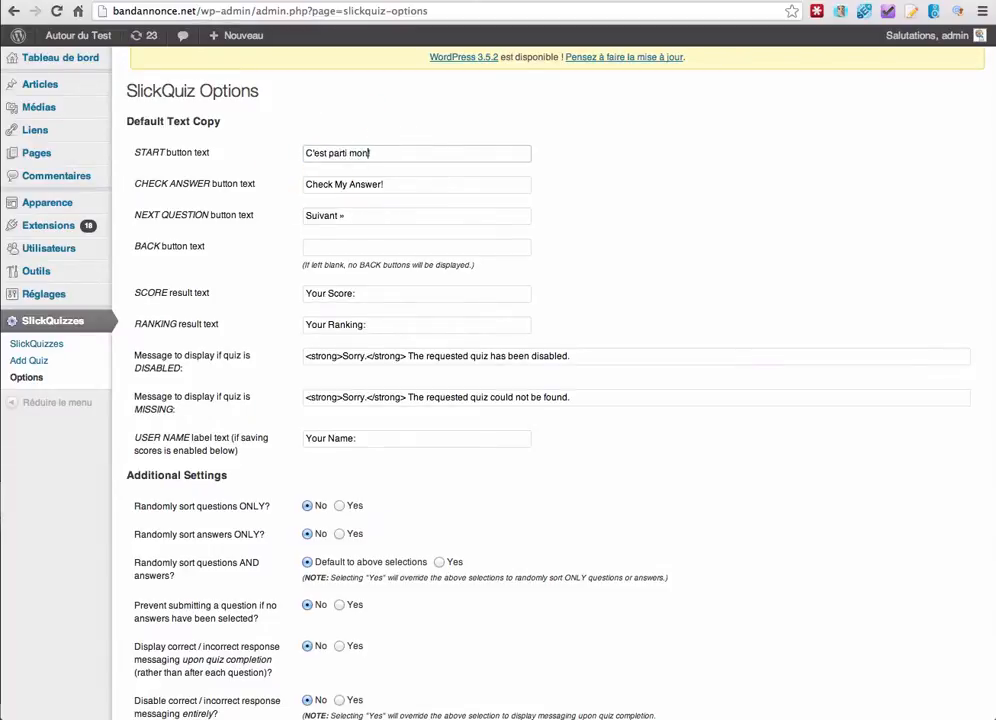
pyautogui.write('t parti mon kiki !')
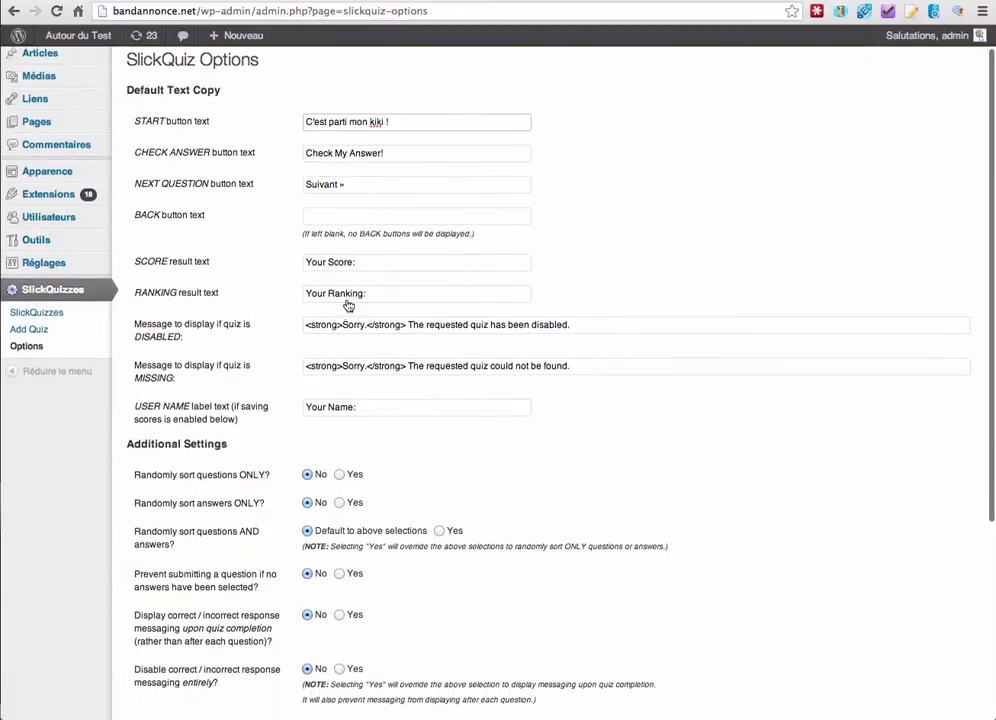
# - Enable saving user scores in the additional SlickQuiz settings
pyautogui.scroll(-3, 409, 305)
pyautogui.scroll(-3, 355, 329)
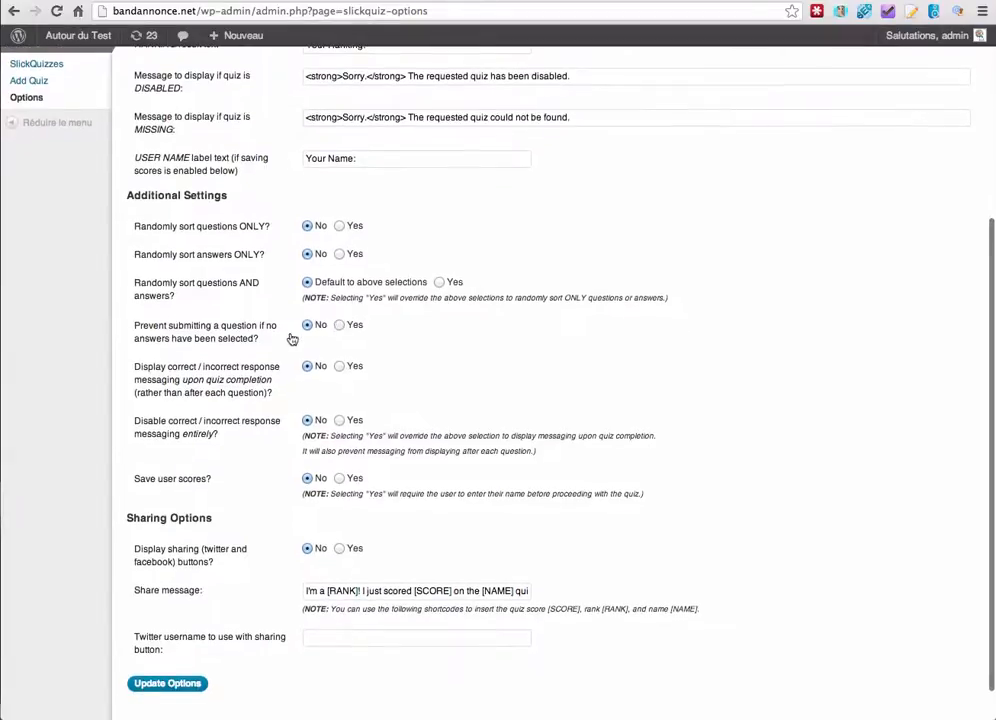
pyautogui.scroll(-1, 262, 318)
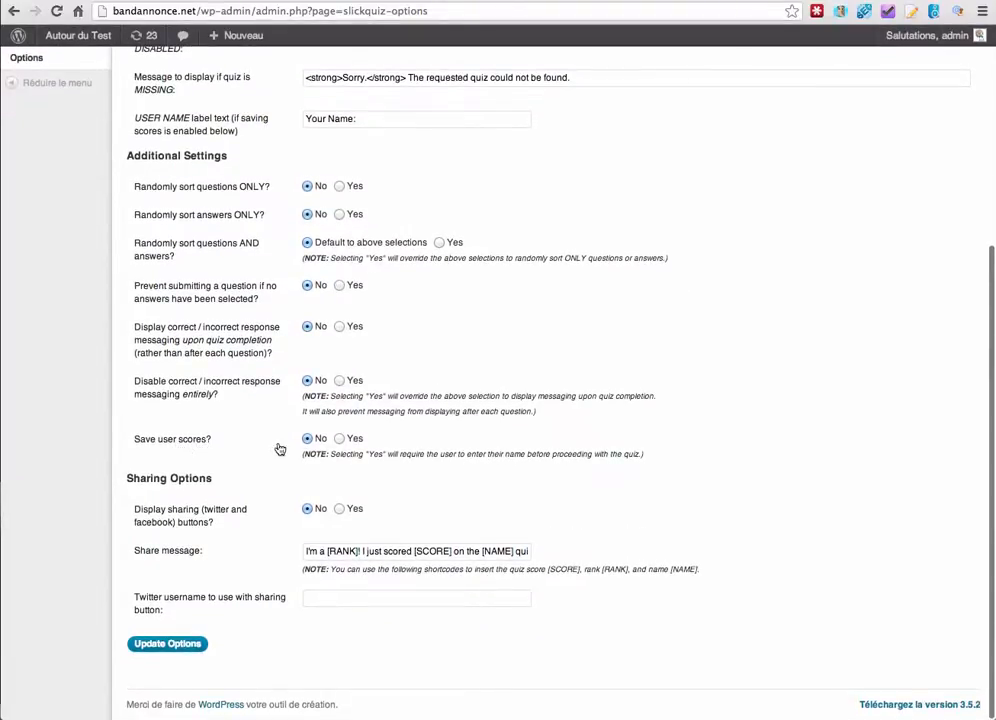
pyautogui.click(340, 440)
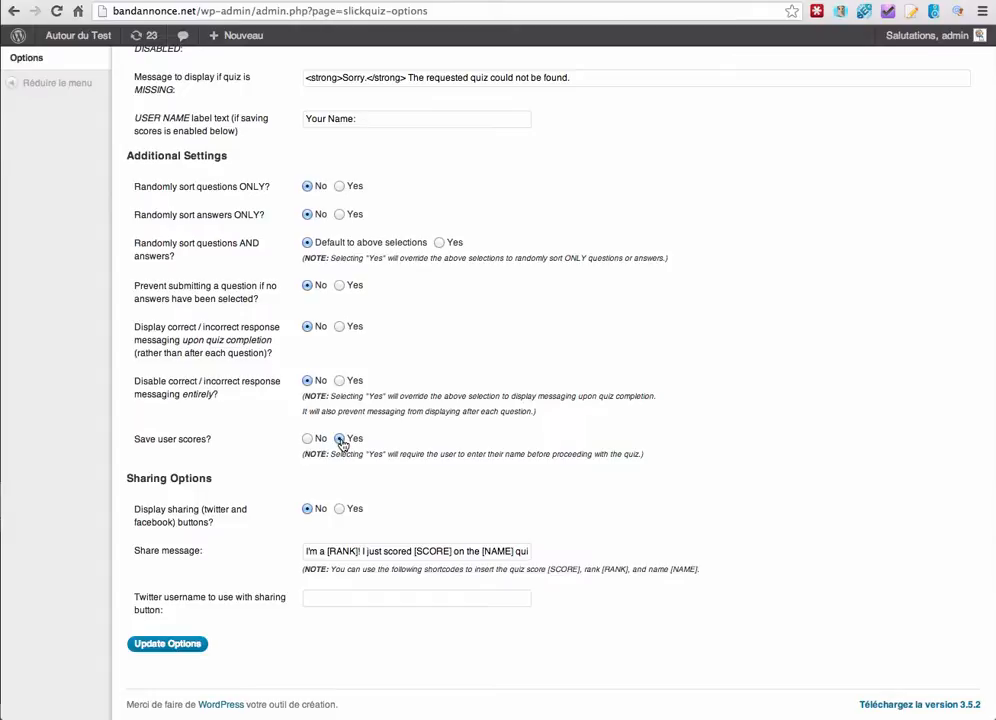
# - Set the user name label text to "Votre prénom :" and save the SlickQuiz options
pyautogui.scroll(3, 373, 422)
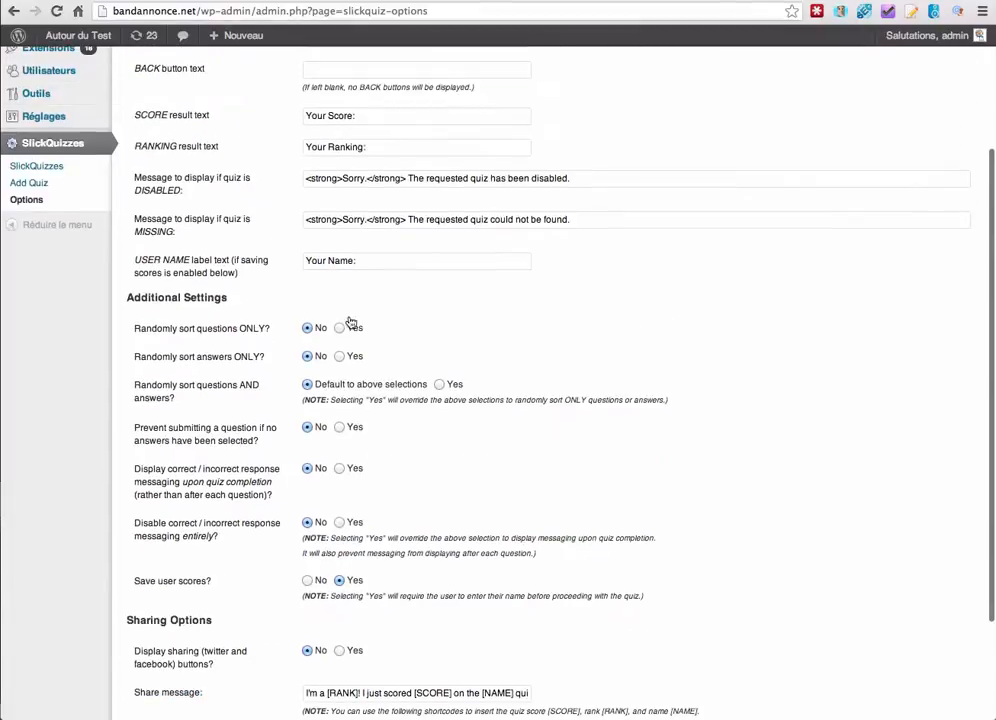
pyautogui.moveTo(306, 261); pyautogui.dragTo(395, 252)
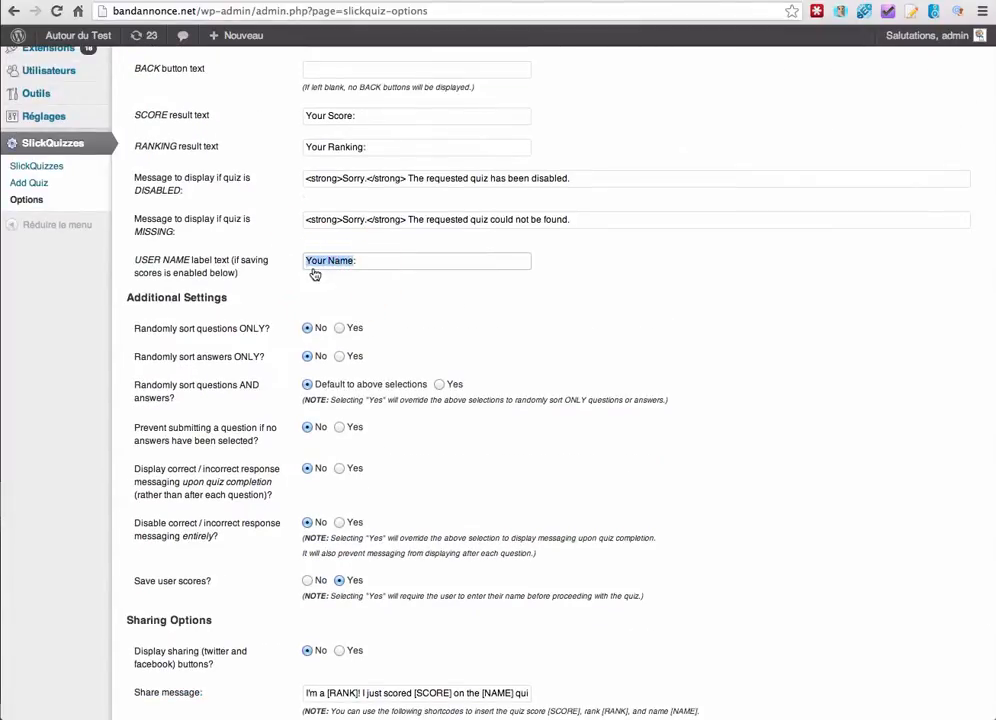
pyautogui.write('Votre prénom :')
pyautogui.scroll(-3, 300, 277)
pyautogui.click(170, 644)
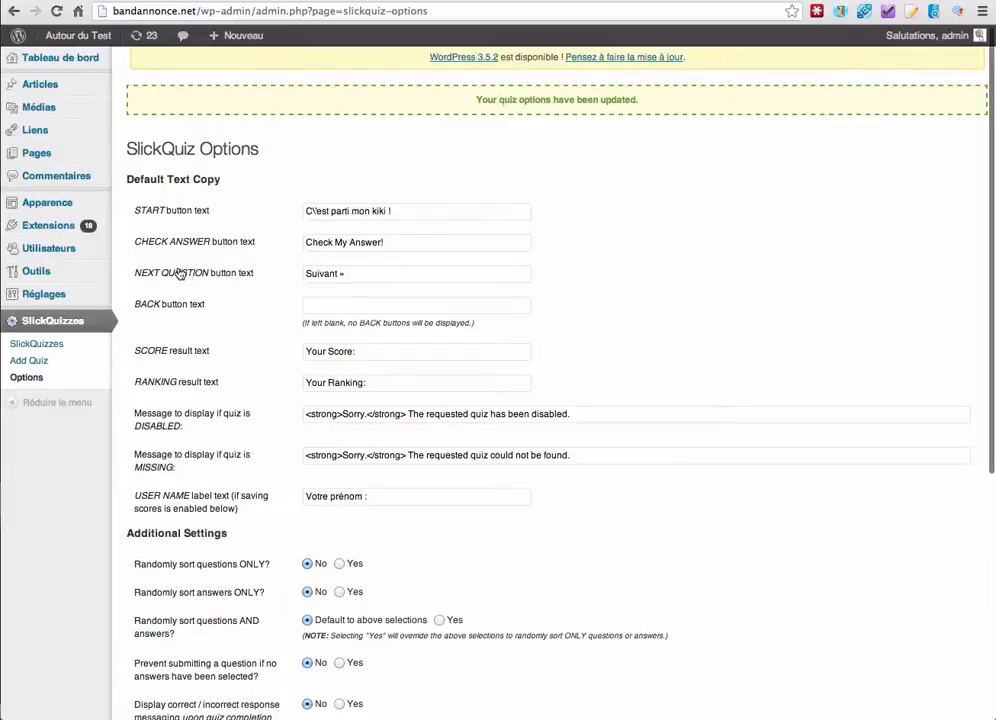
# - Reload the published "Quizz" post, enter a first name in the quiz's name field, and start the quiz
pyautogui.click(600, 1)
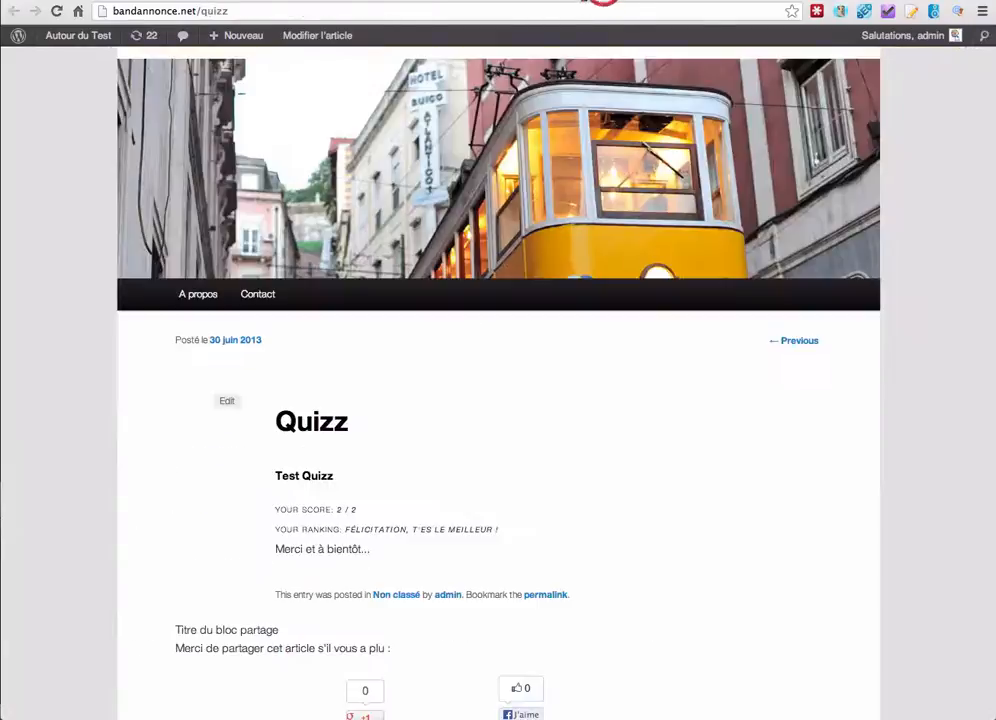
pyautogui.click(56, 11)
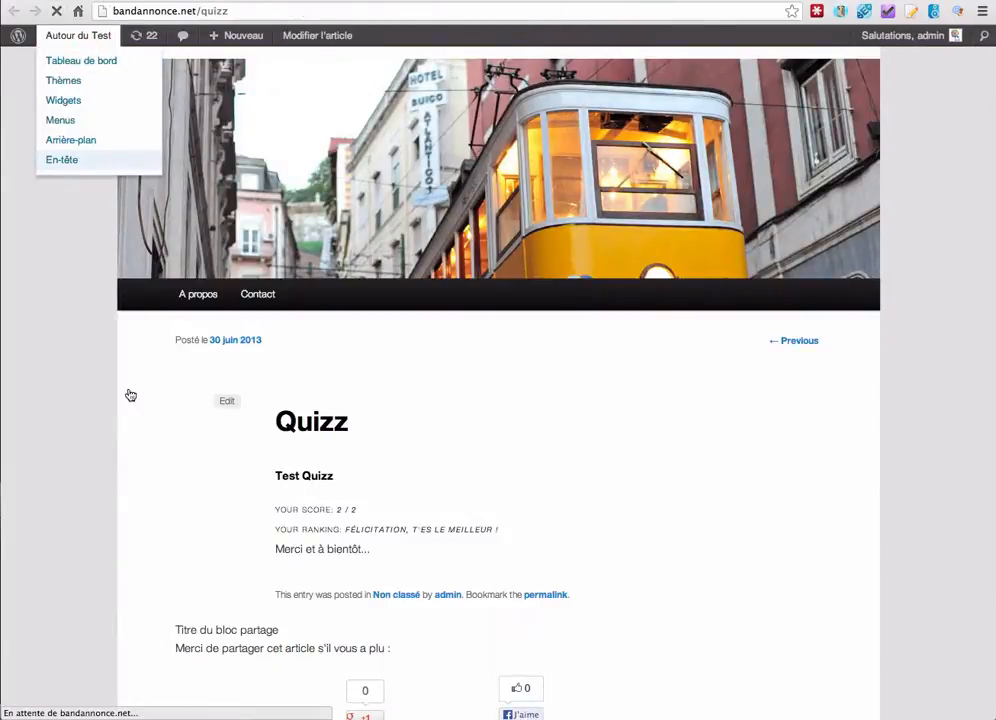
pyautogui.scroll(-2, 158, 445)
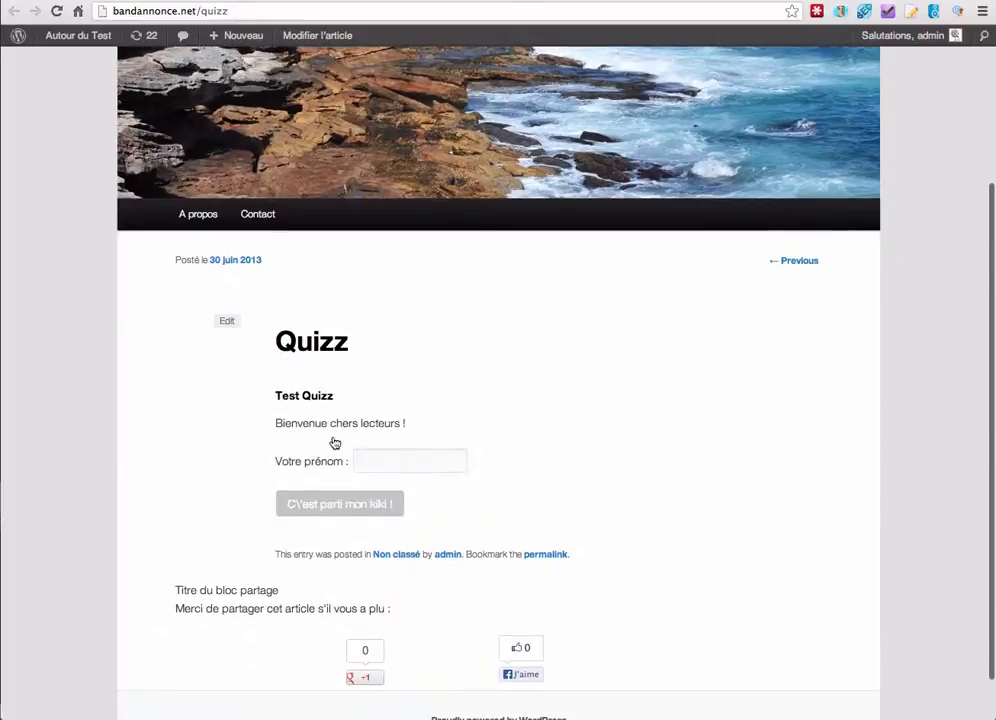
pyautogui.click(379, 466)
pyautogui.write('Cédric')
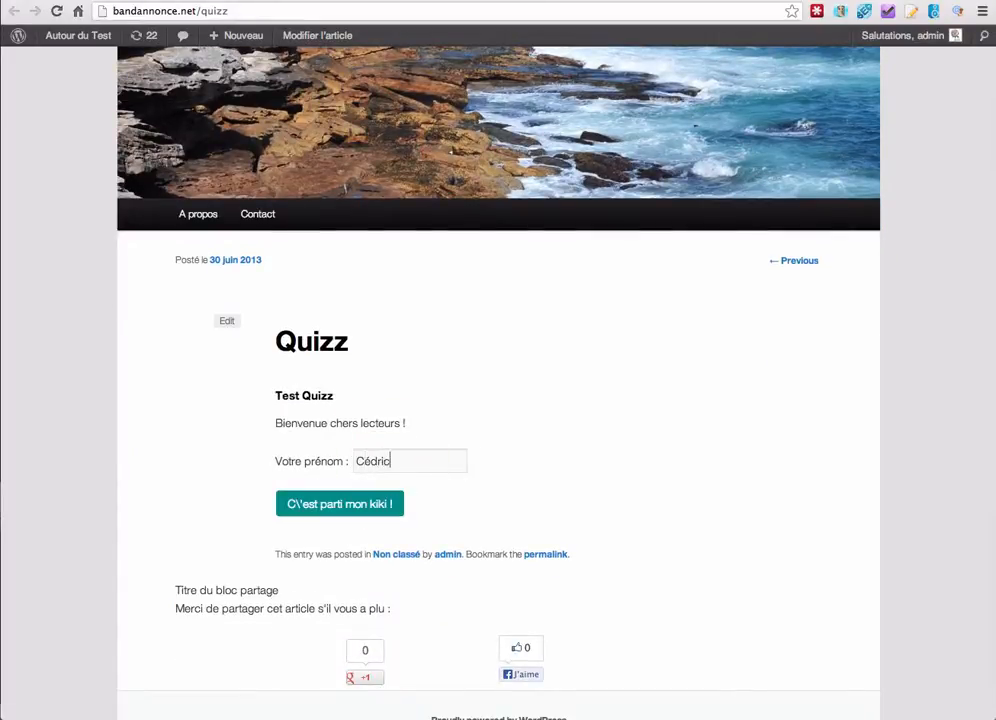
pyautogui.click(325, 507)
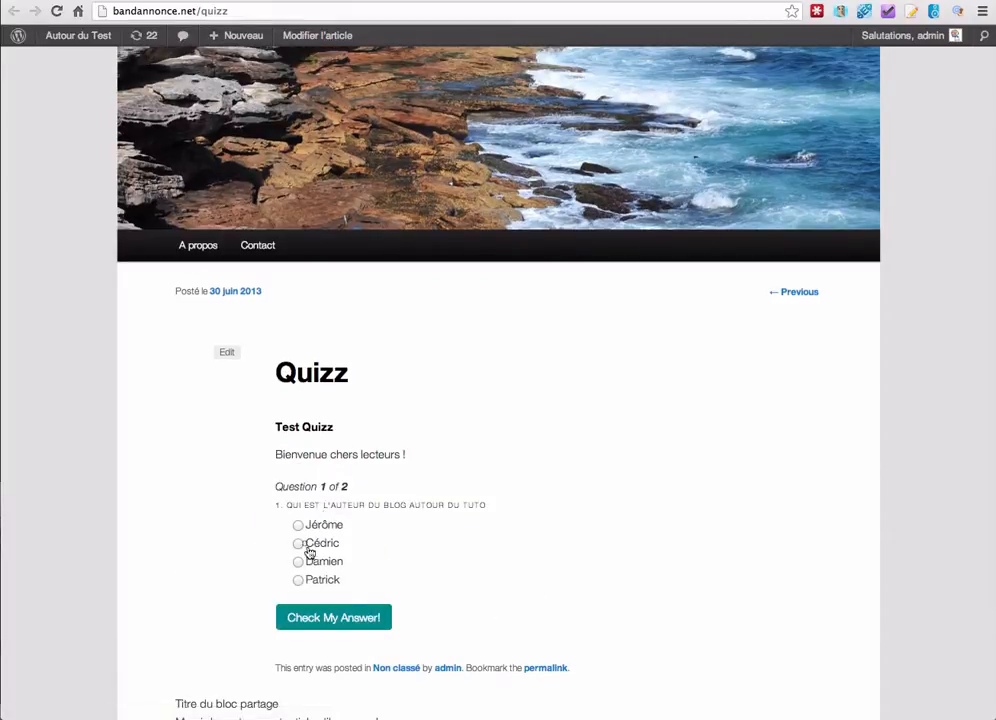
# - Complete the quiz, checking the second option for question 1 and "Autour du Web" for question 2
pyautogui.click(298, 543)
pyautogui.click(306, 616)
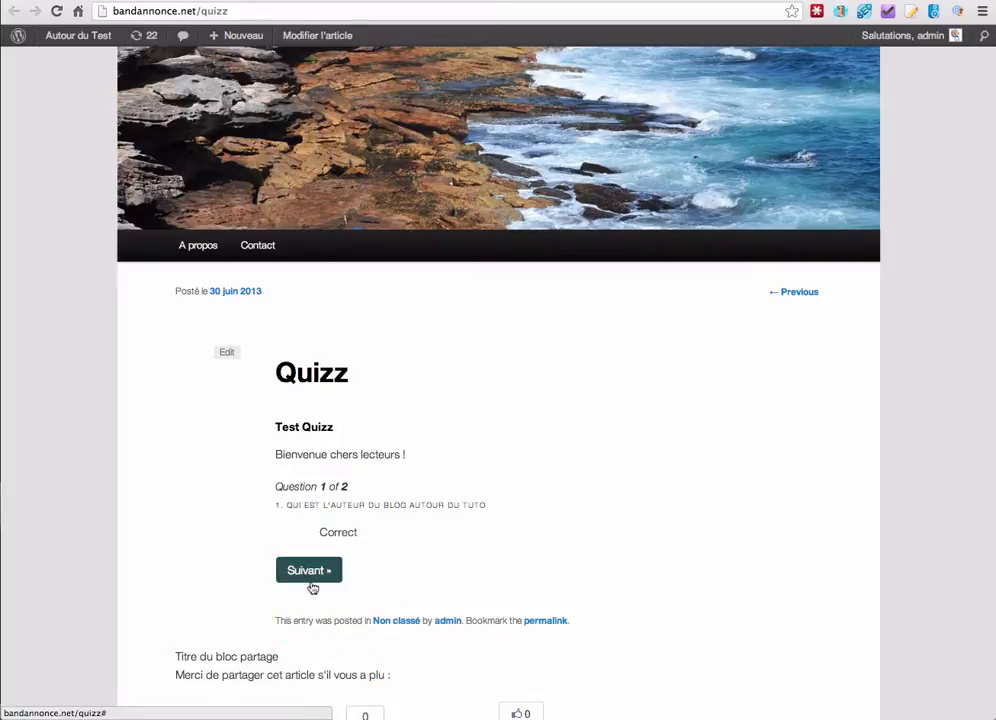
pyautogui.click(314, 572)
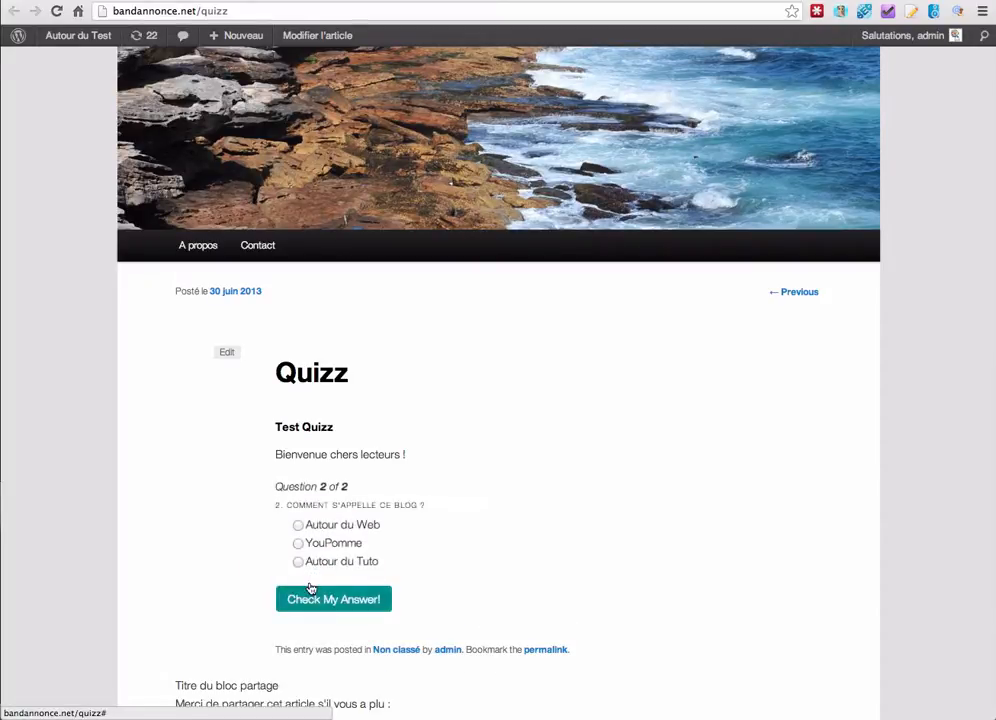
pyautogui.click(298, 525)
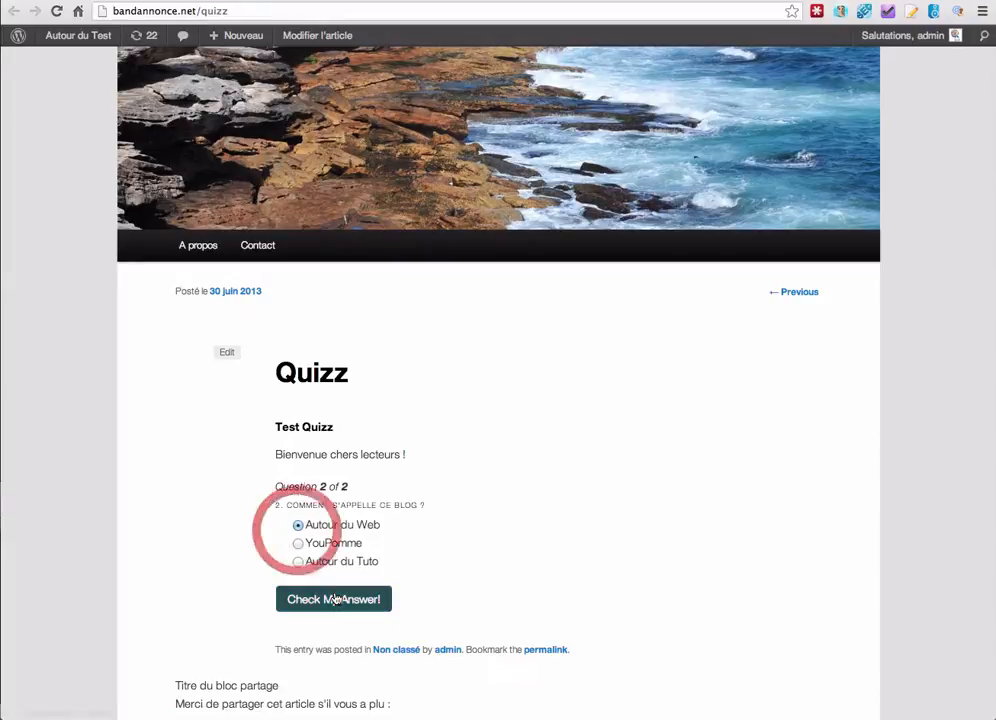
pyautogui.click(321, 599)
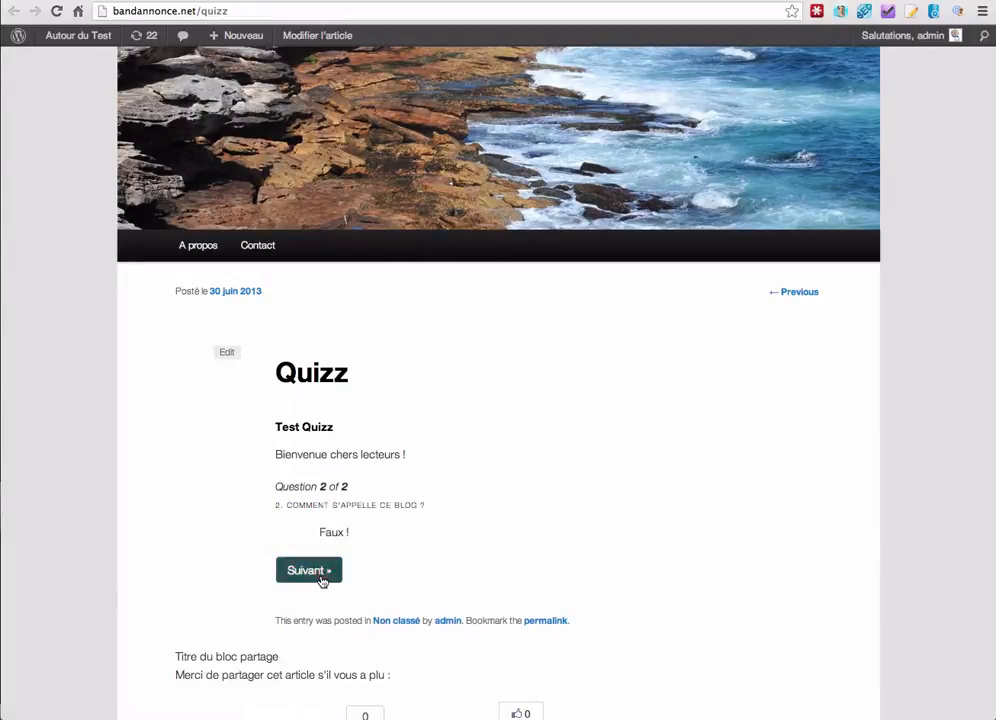
pyautogui.click(320, 578)
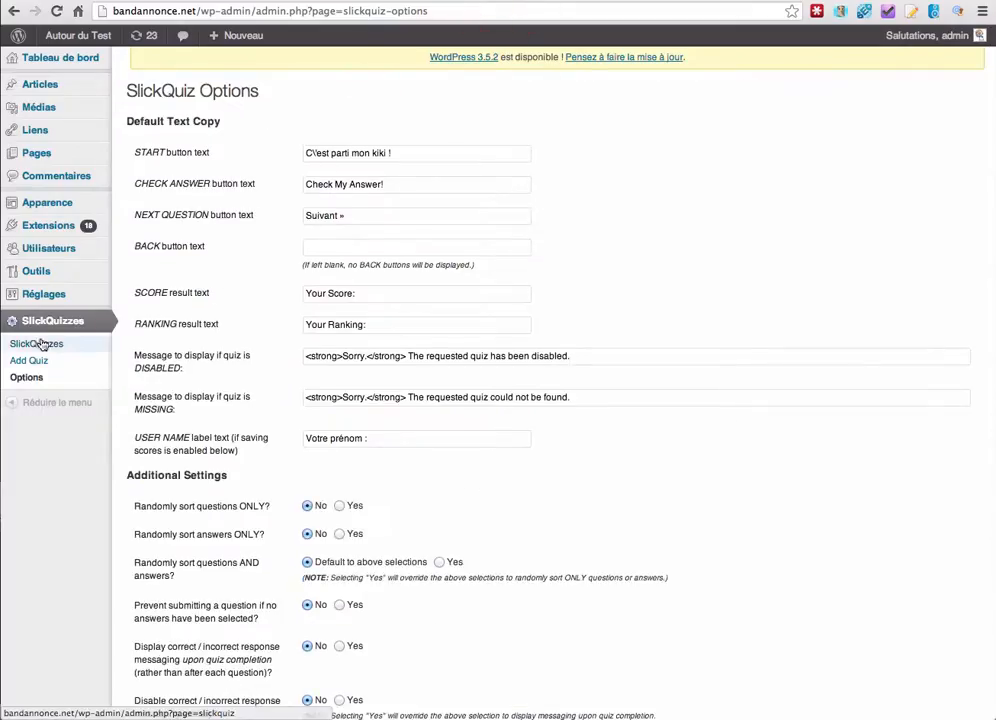
# - Open the saved user scores of "Test Quizz" from the SlickQuiz management list
pyautogui.click(36, 346)
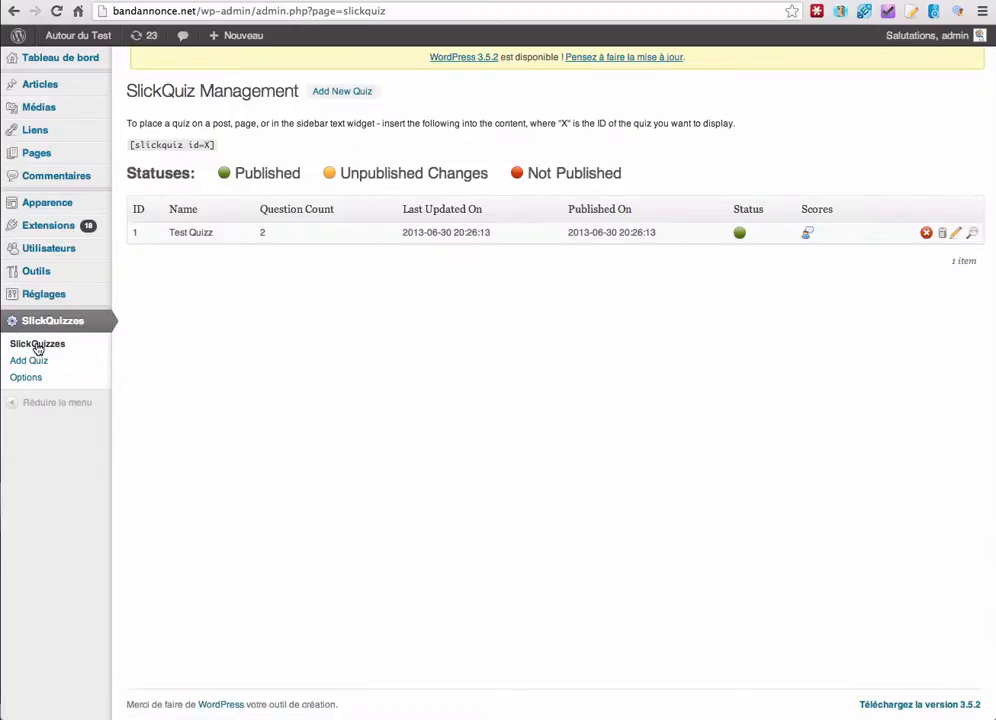
pyautogui.click(808, 235)
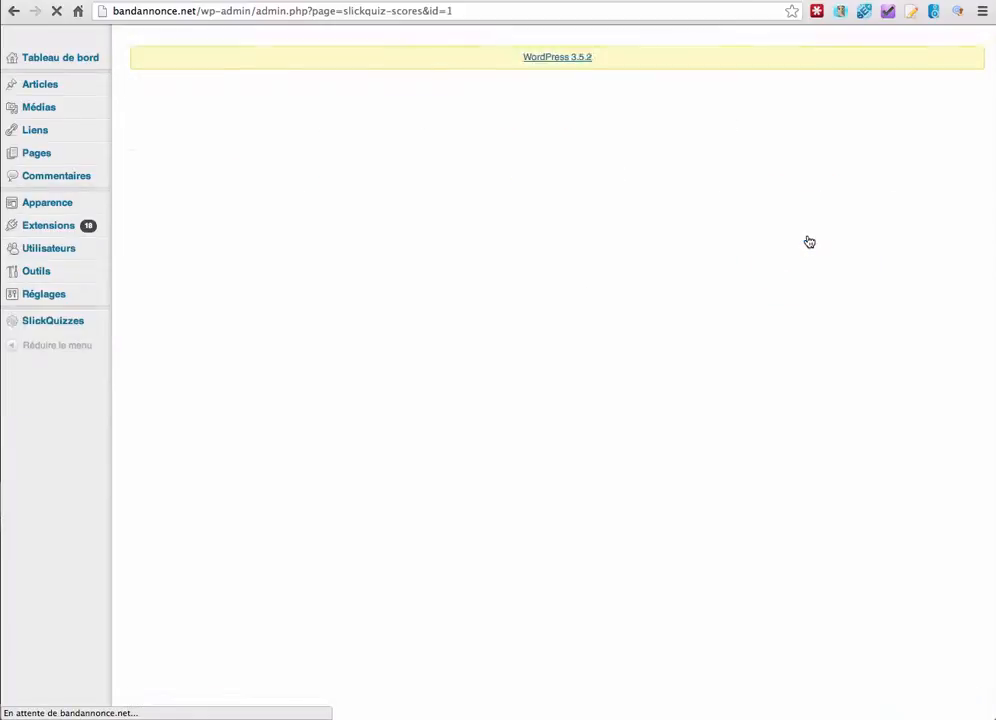